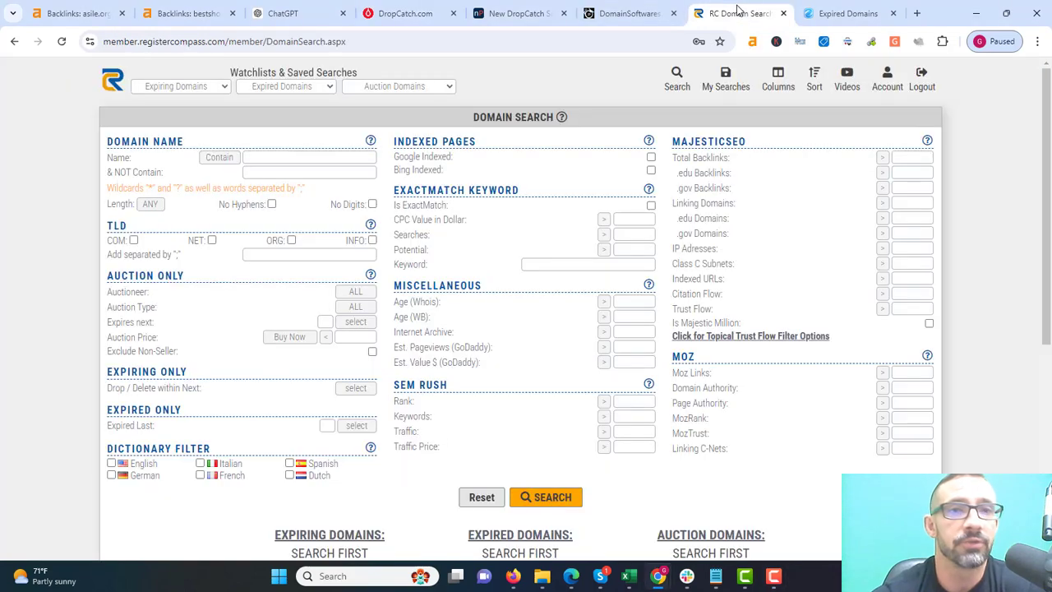
Switch from DropCatch to the RegisterCompass domain search form.
click(738, 13)
Check the Spamzilla expired domains table, then return to the RegisterCompass domain search.
click(802, 10)
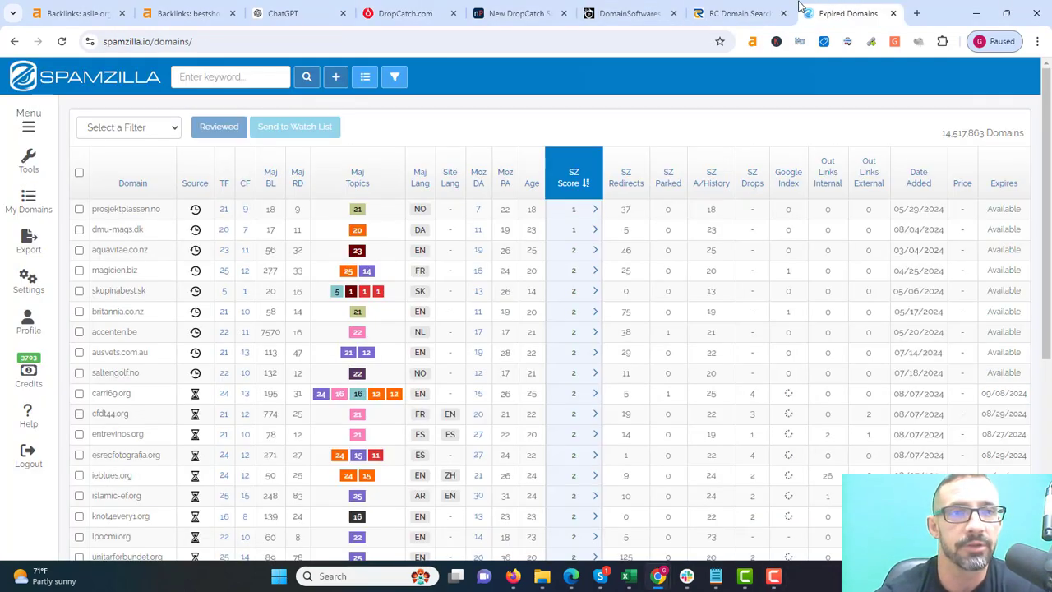
click(738, 13)
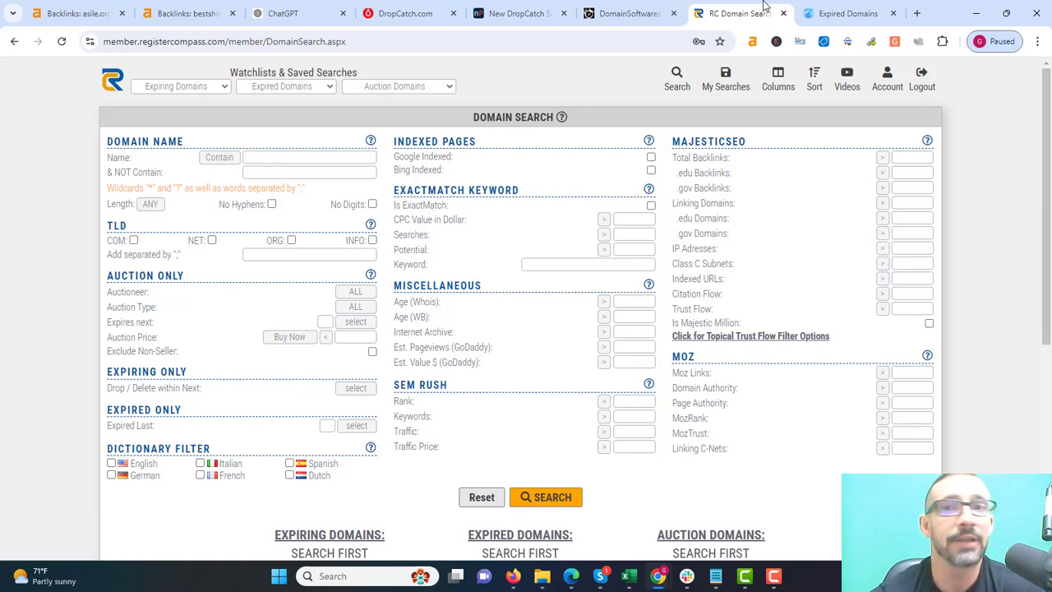
Move from Spamzilla through RegisterCompass to DropCatch's current domain auctions.
click(822, 24)
click(760, 19)
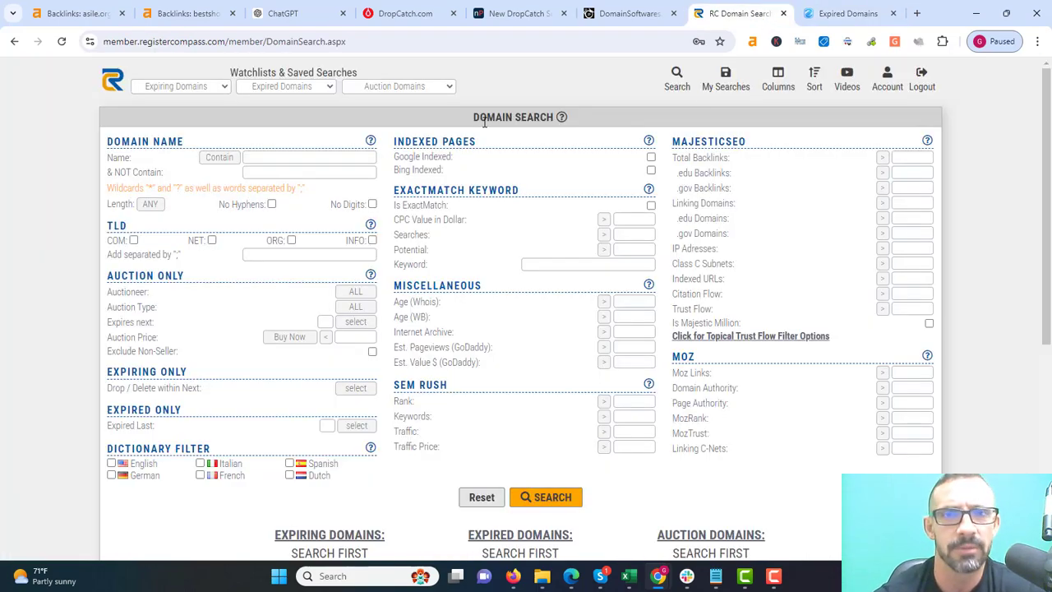
click(406, 13)
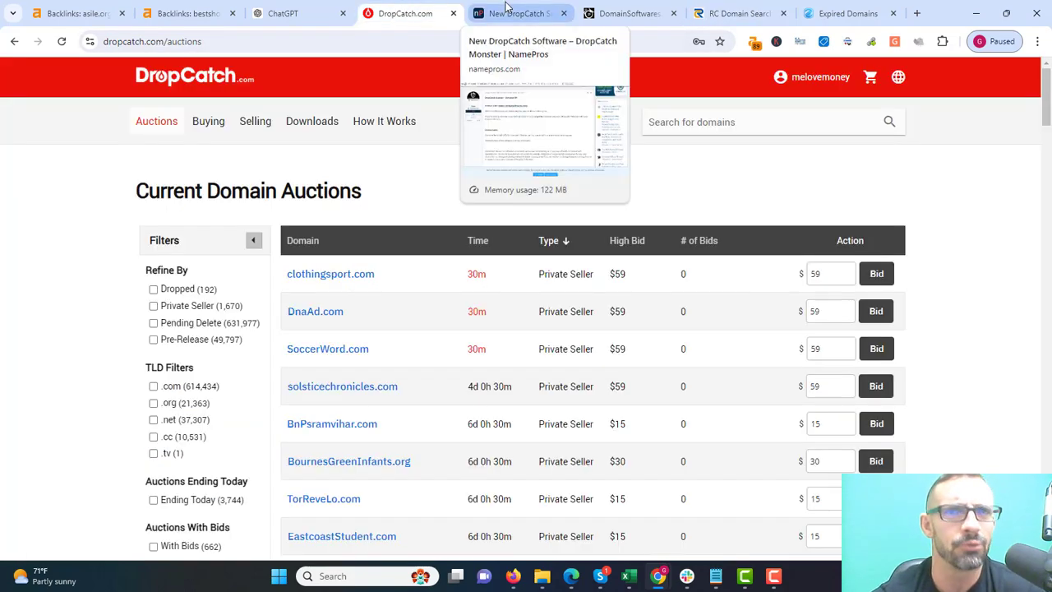
Browse the DomainSoftwares.com store's products, then return to the DropCatch auctions.
click(621, 13)
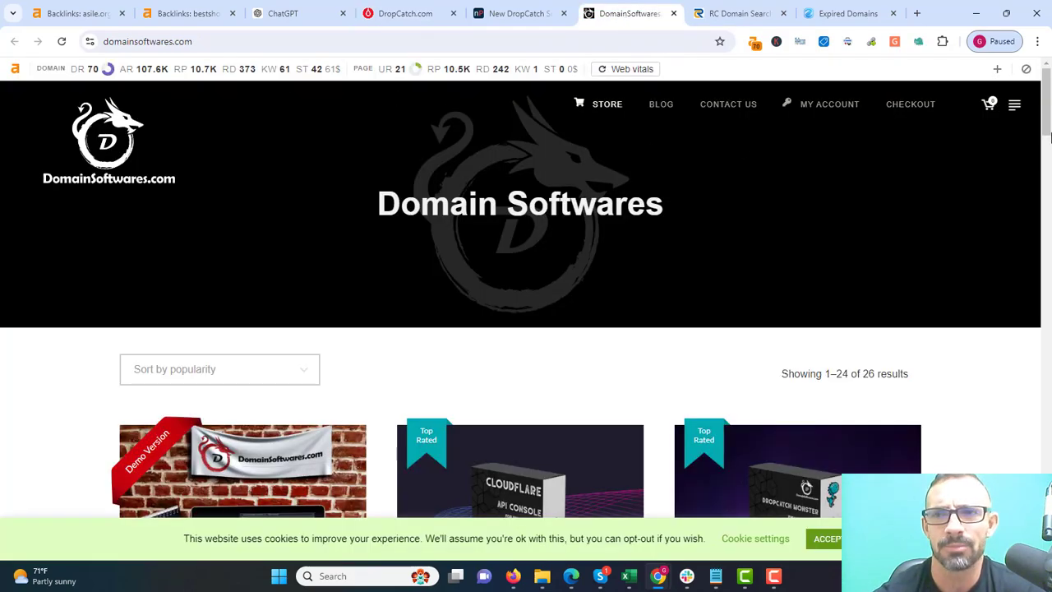
drag(1050, 137, 1049, 82)
click(437, 17)
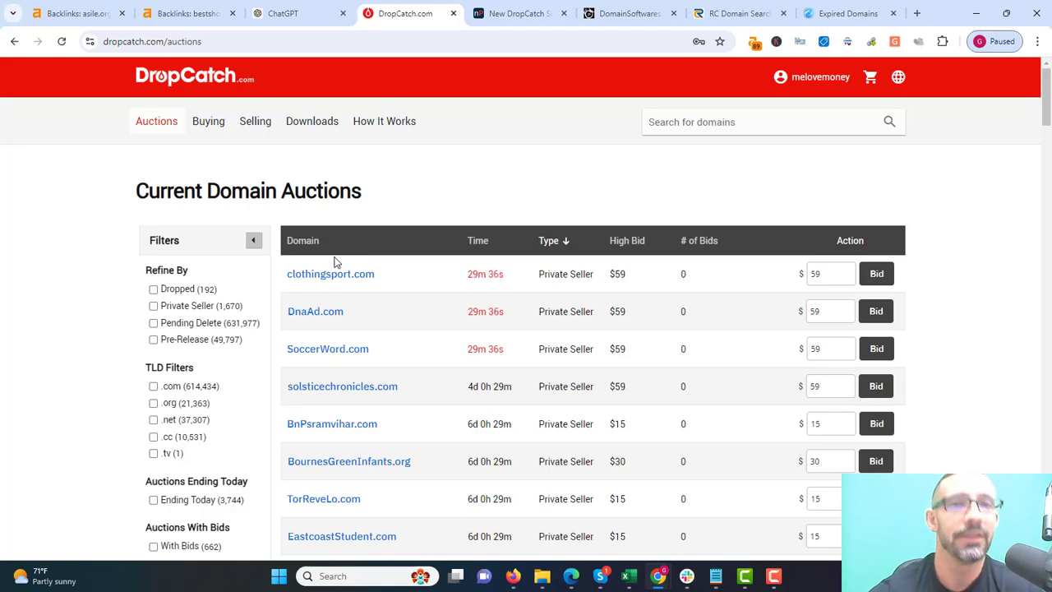
Filter auctions to dropped domains with bids (195 results) and select ReadySetTeach.org.
drag(1047, 96, 1047, 118)
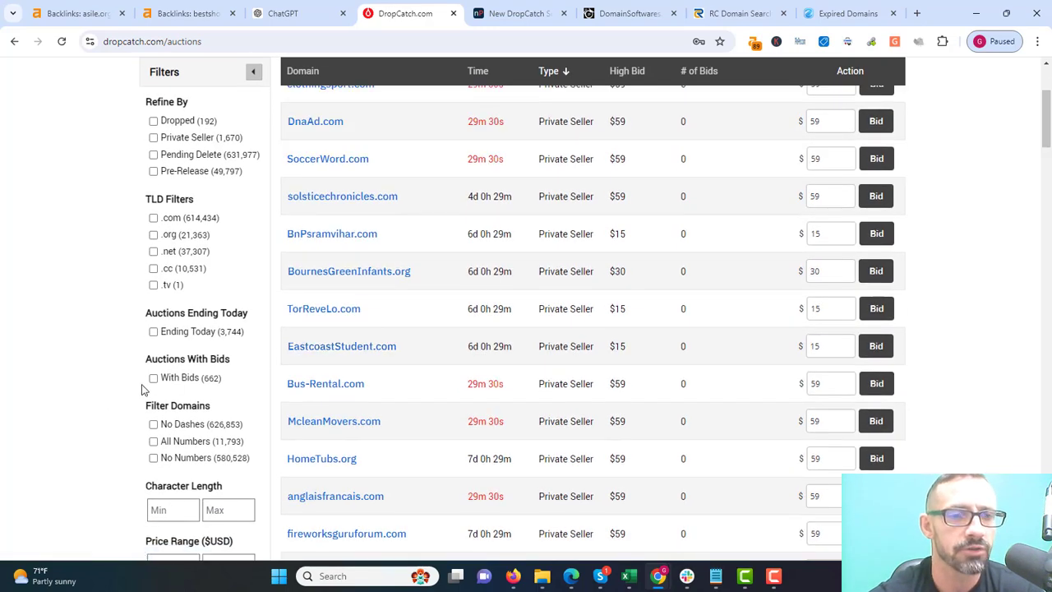
click(154, 380)
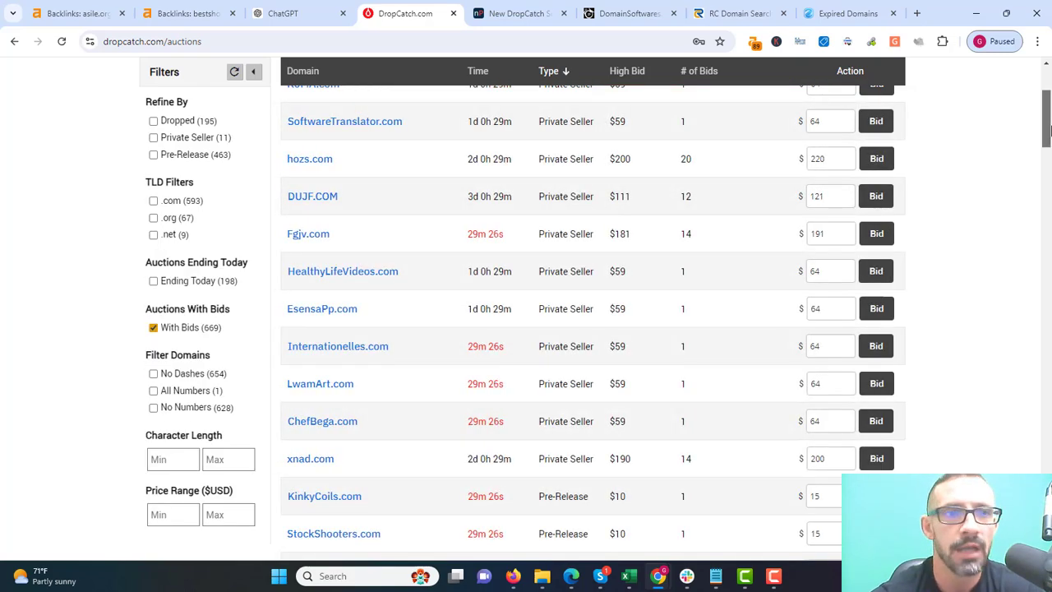
scroll(545, 194, up, 2)
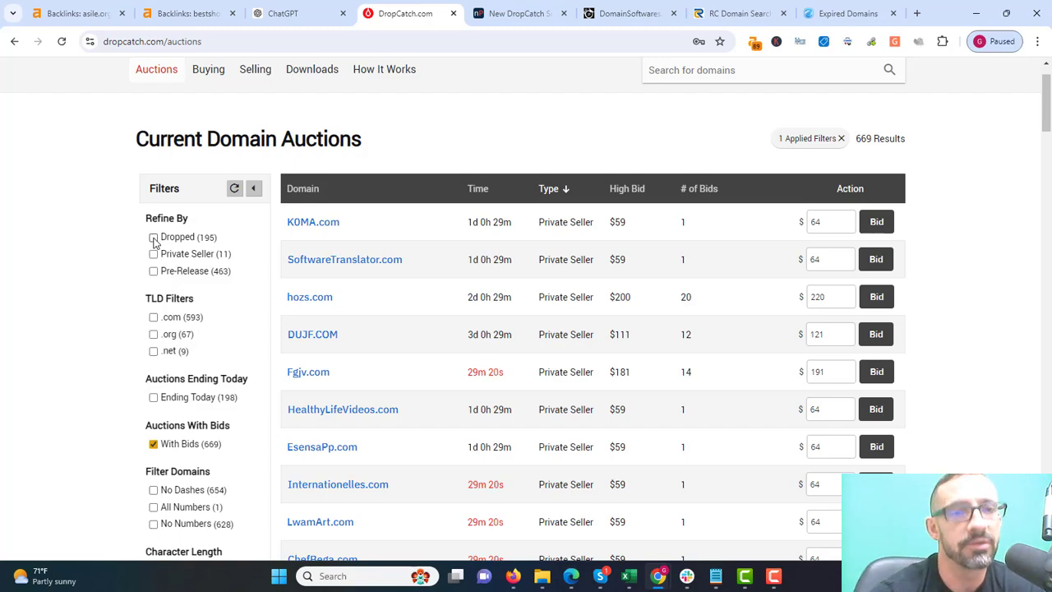
click(153, 239)
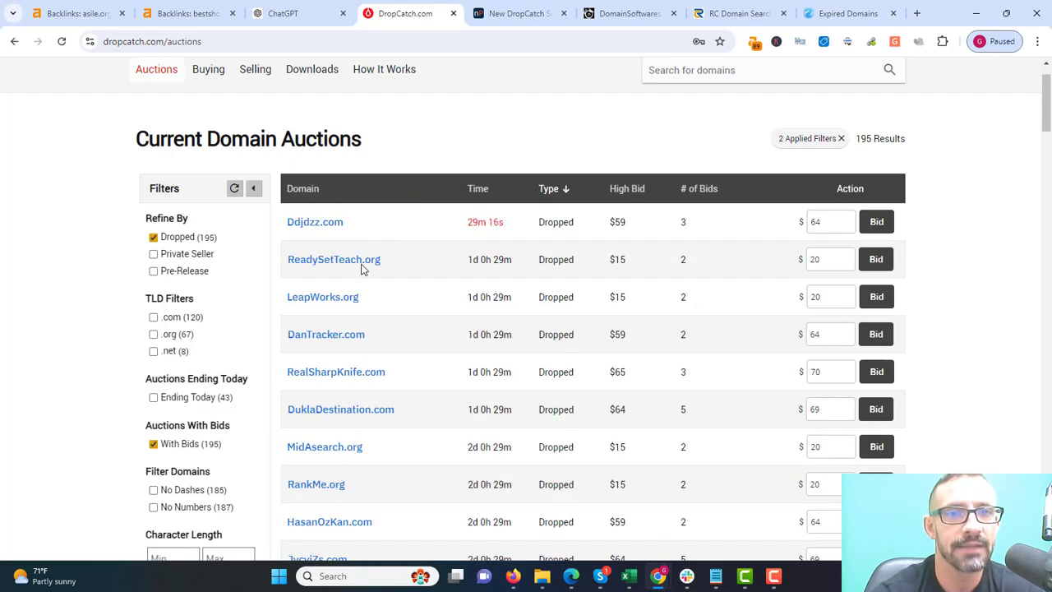
drag(380, 260, 289, 263)
key(ctrl+c)
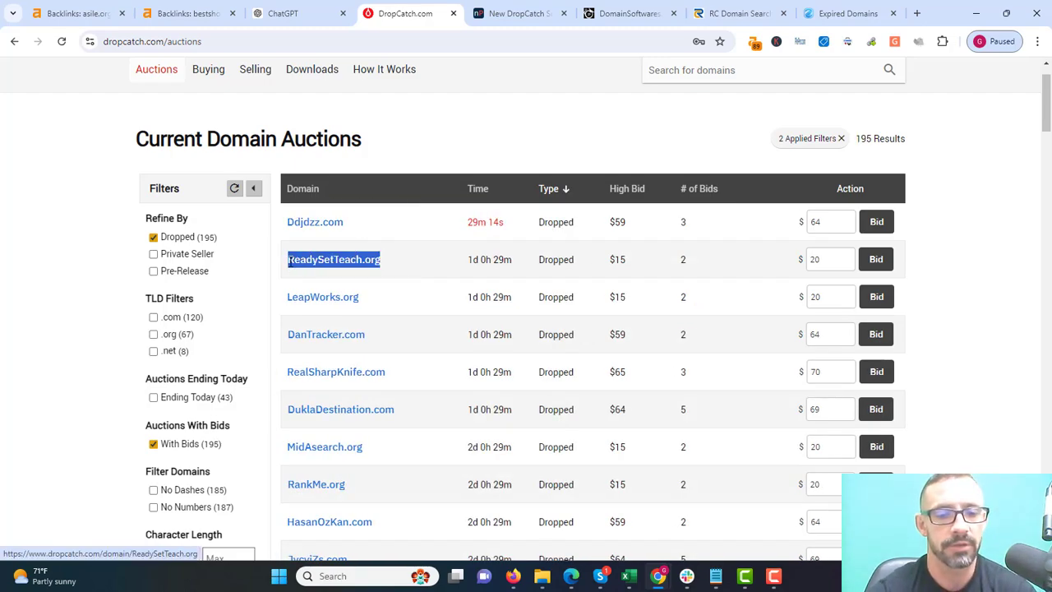
Look up readysetteach.org on whois.com in a new tab, then return to DropCatch.
key(ctrl+t)
text(whois.com)
key(Return)
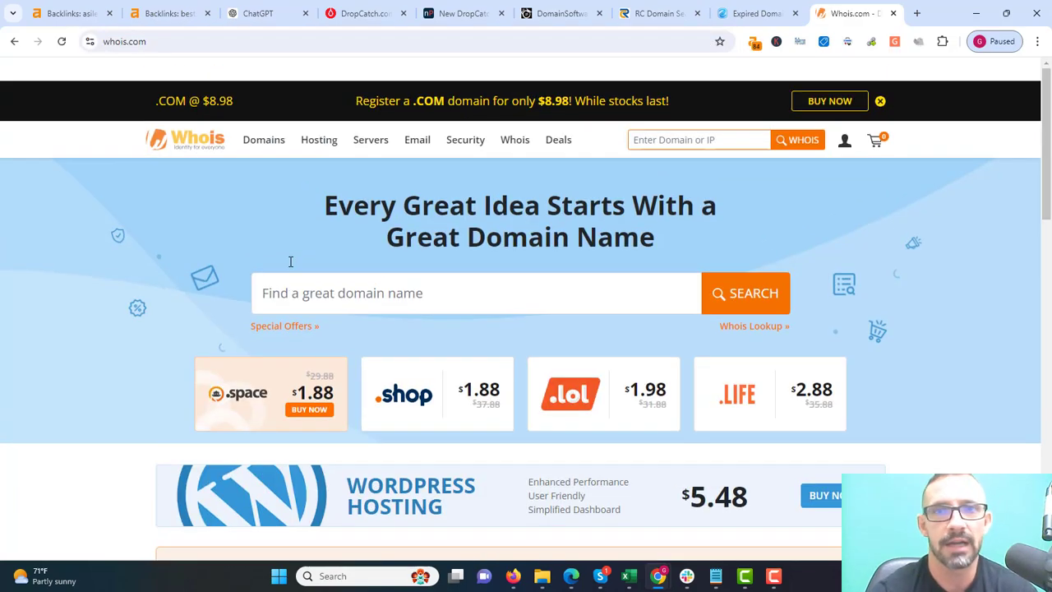
click(707, 141)
key(ctrl+v)
key(Return)
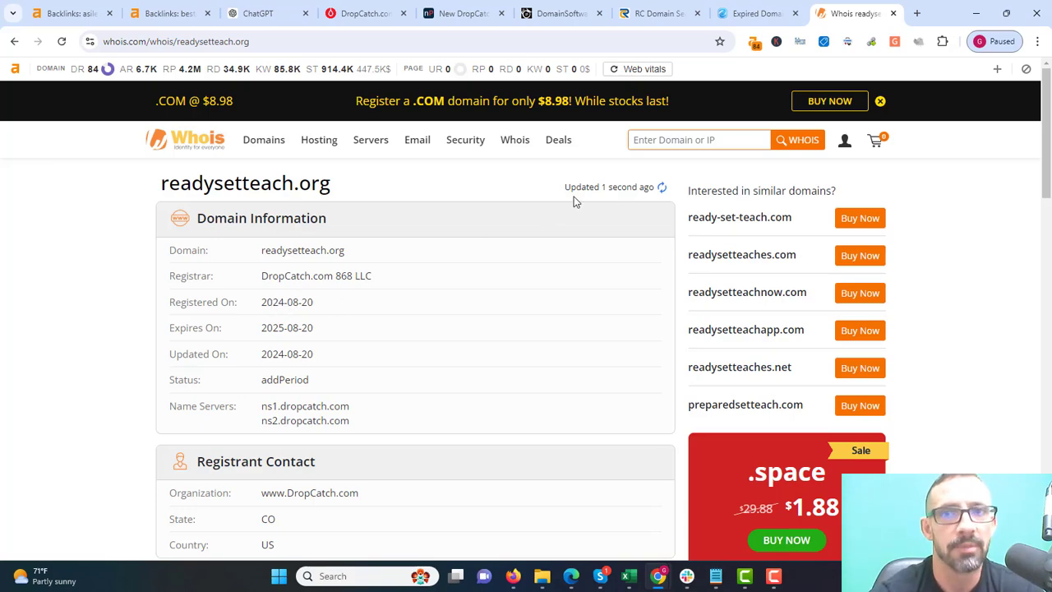
click(370, 8)
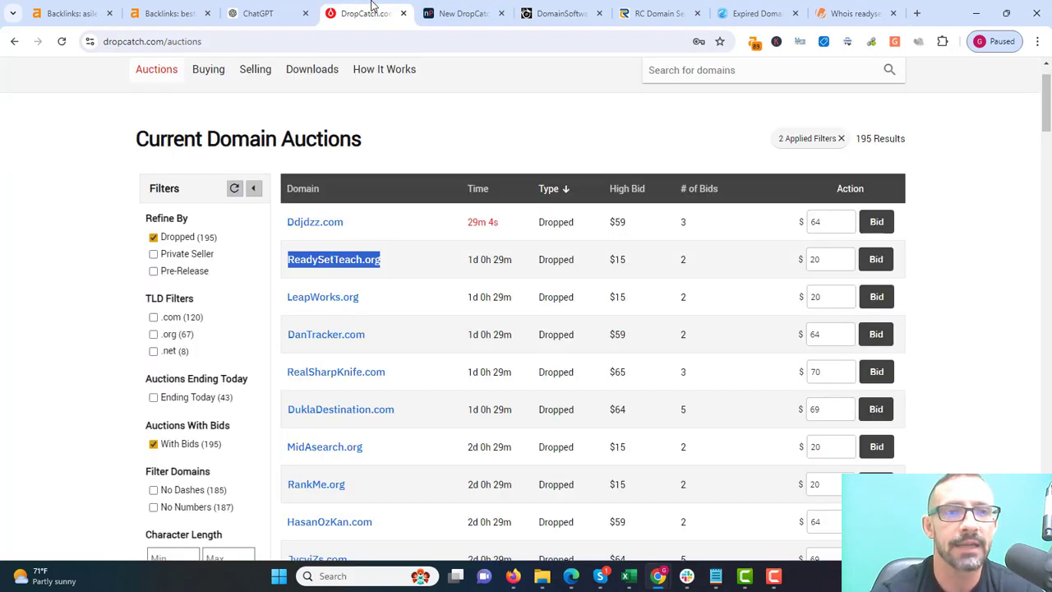
Replace the Dropped filter with Private Seller and Pre-Release (474 results) and select SoftwareTranslator.com.
click(153, 237)
click(153, 254)
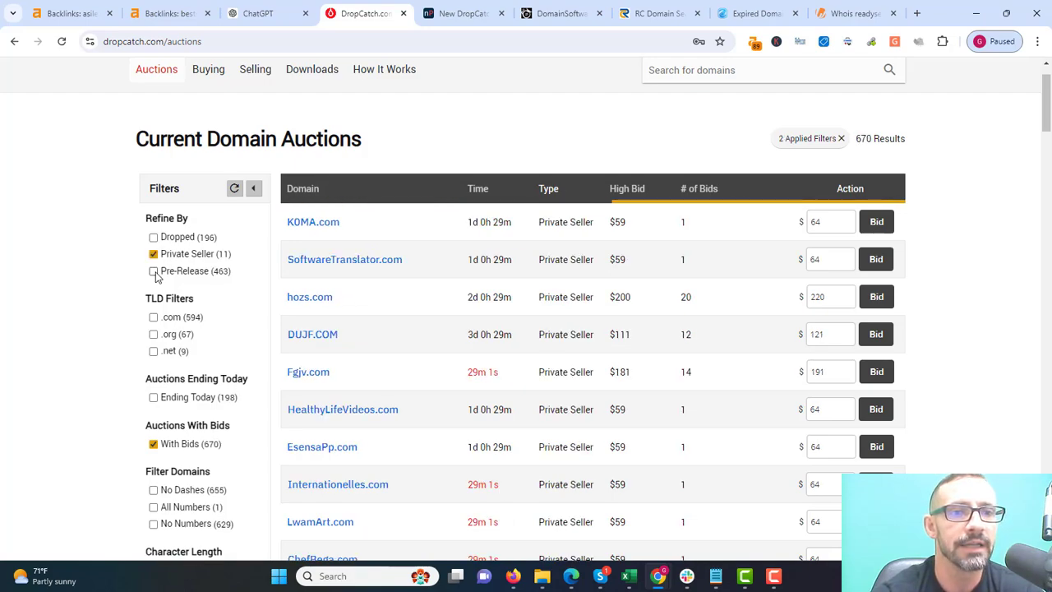
click(154, 271)
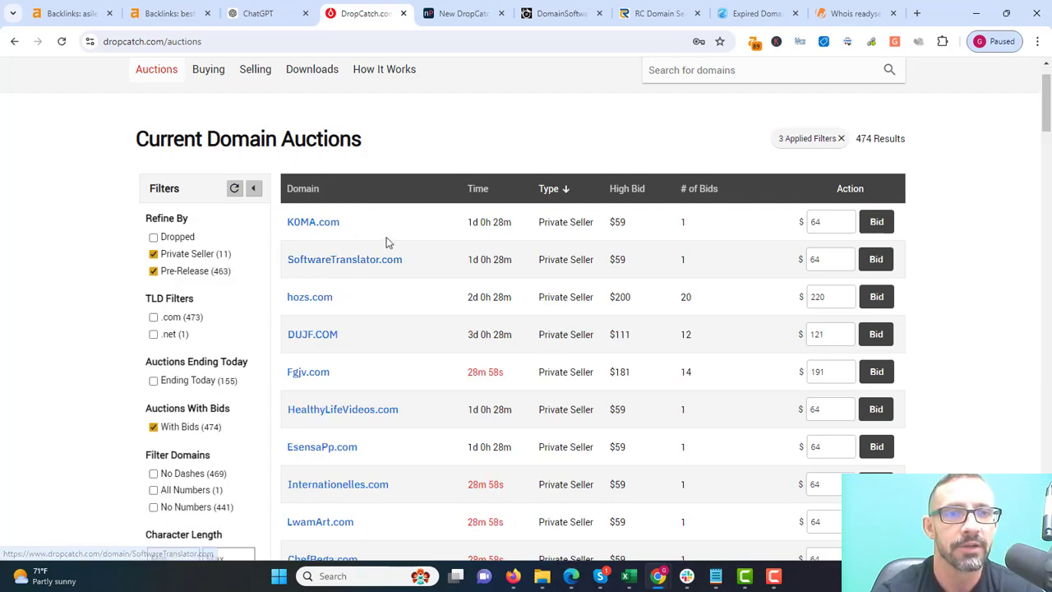
drag(402, 260, 289, 257)
key(ctrl+c)
Run a Whois lookup for softwaretranslator.com, then return to the DropCatch auctions.
click(855, 13)
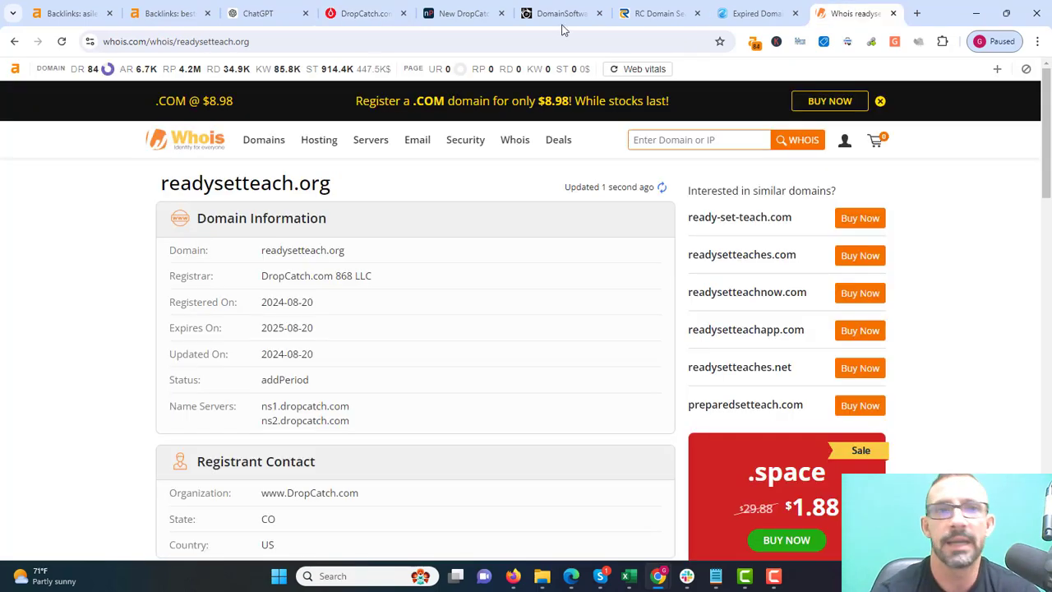
click(681, 136)
key(ctrl+v)
key(Return)
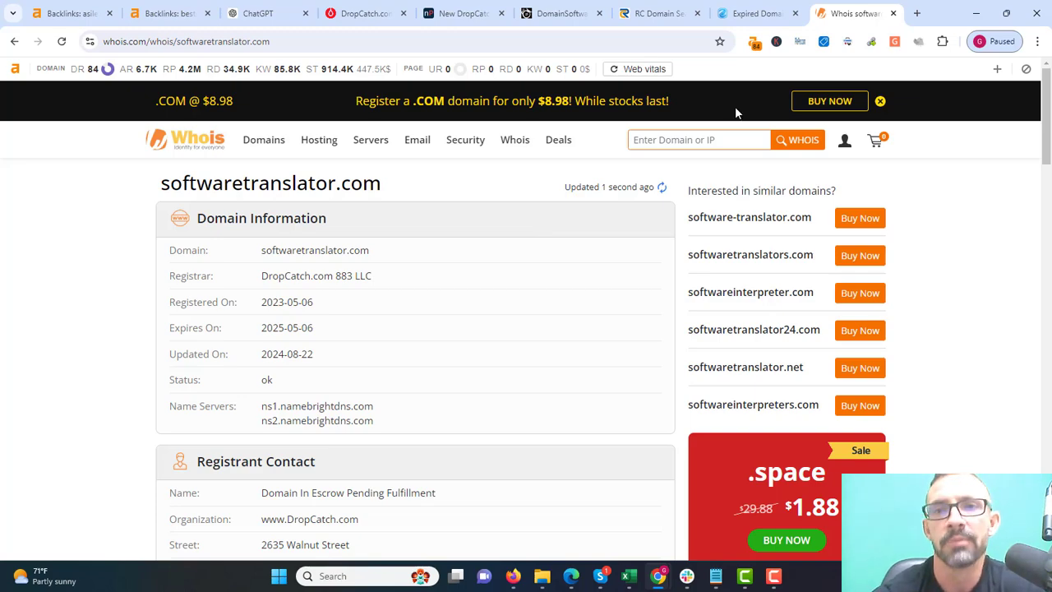
click(387, 14)
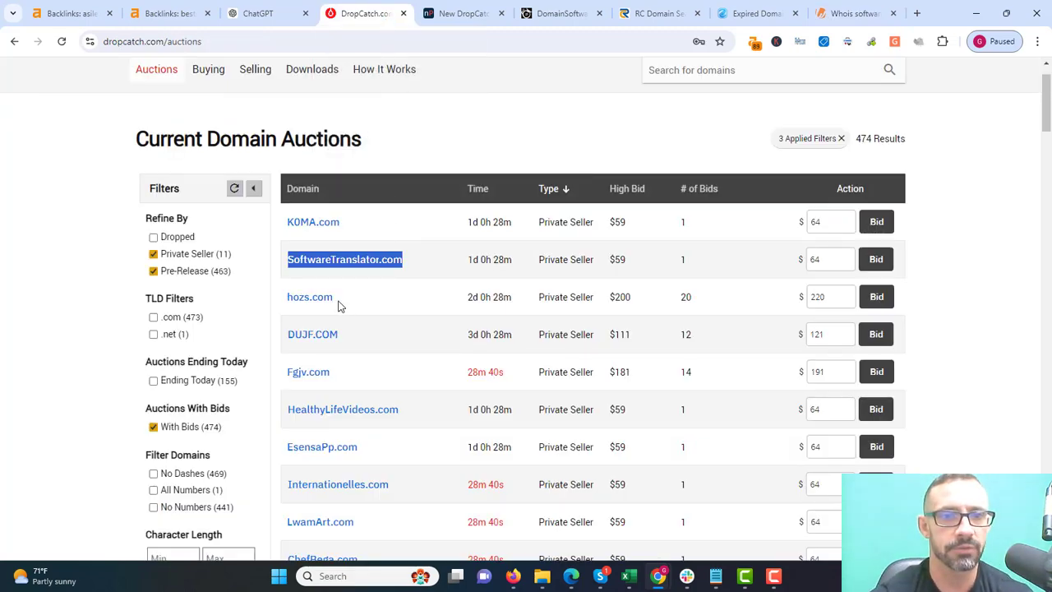
Copy hozs.com from the auction list and run its Whois lookup.
drag(337, 302, 286, 300)
key(ctrl+c)
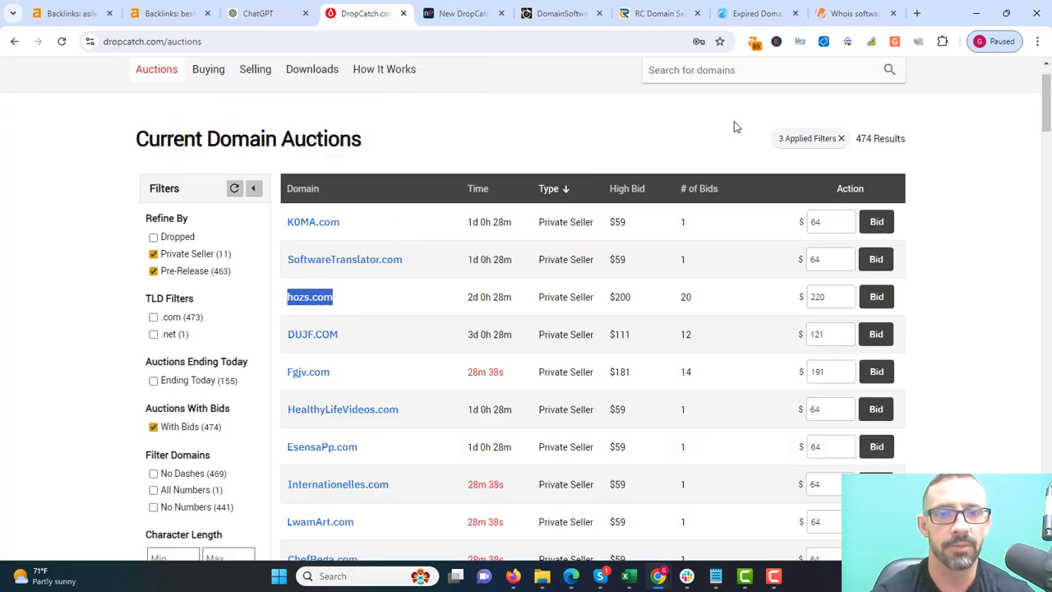
click(903, 11)
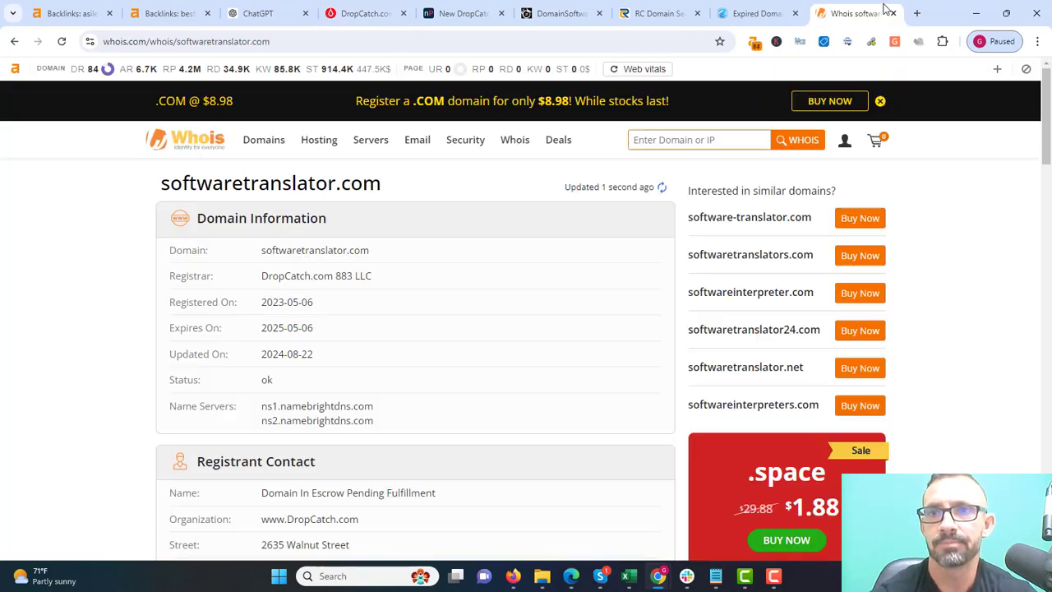
click(707, 140)
key(ctrl+v)
key(Return)
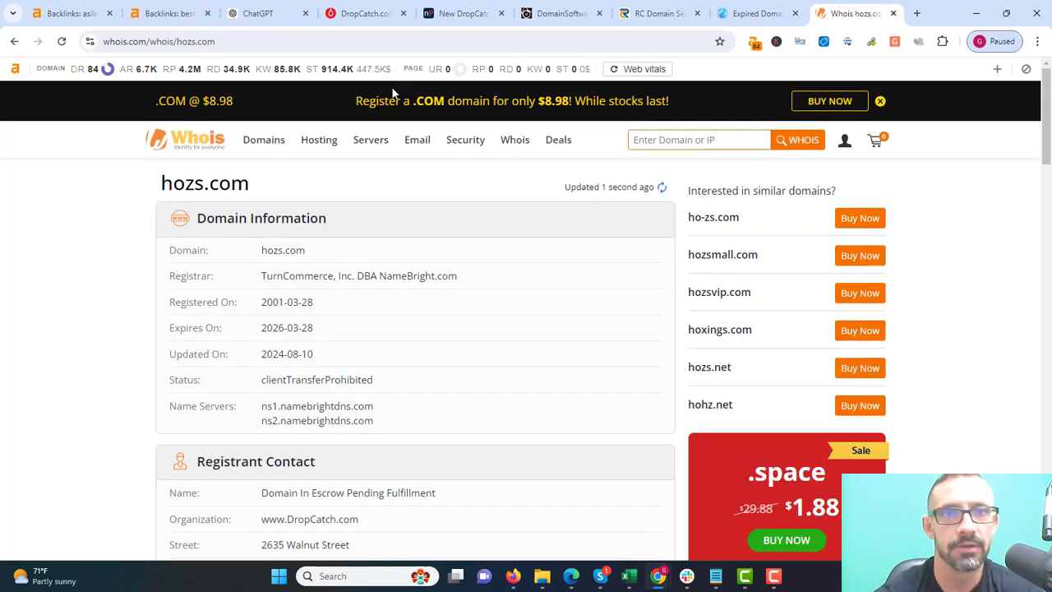
click(362, 13)
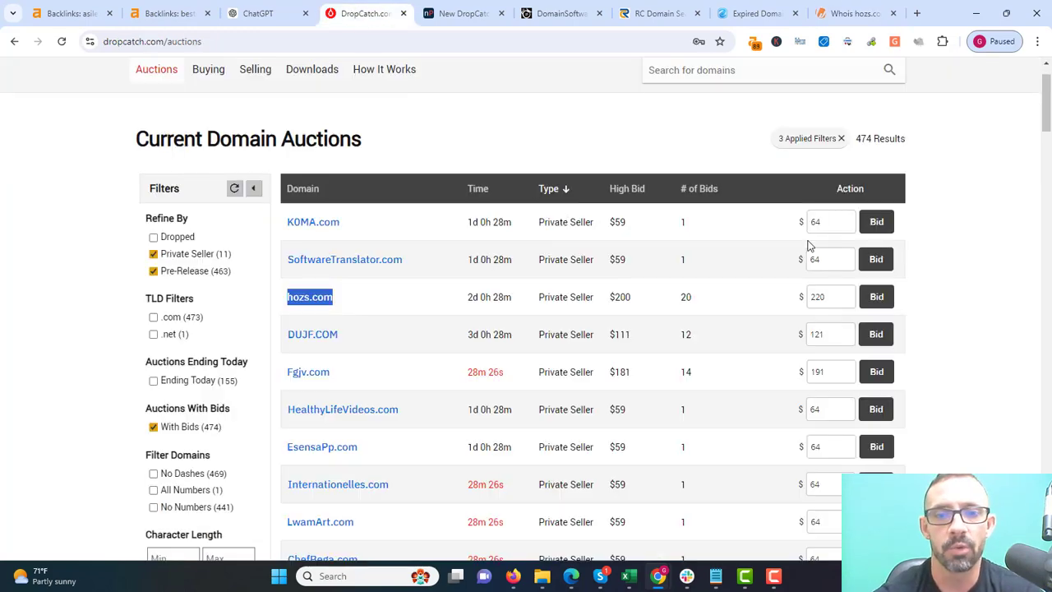
Look up OregonCatering.com on Whois (registered 2012-07-17, expiring 2024-07-17).
drag(1047, 99, 1047, 234)
drag(399, 240, 287, 249)
key(ctrl+c)
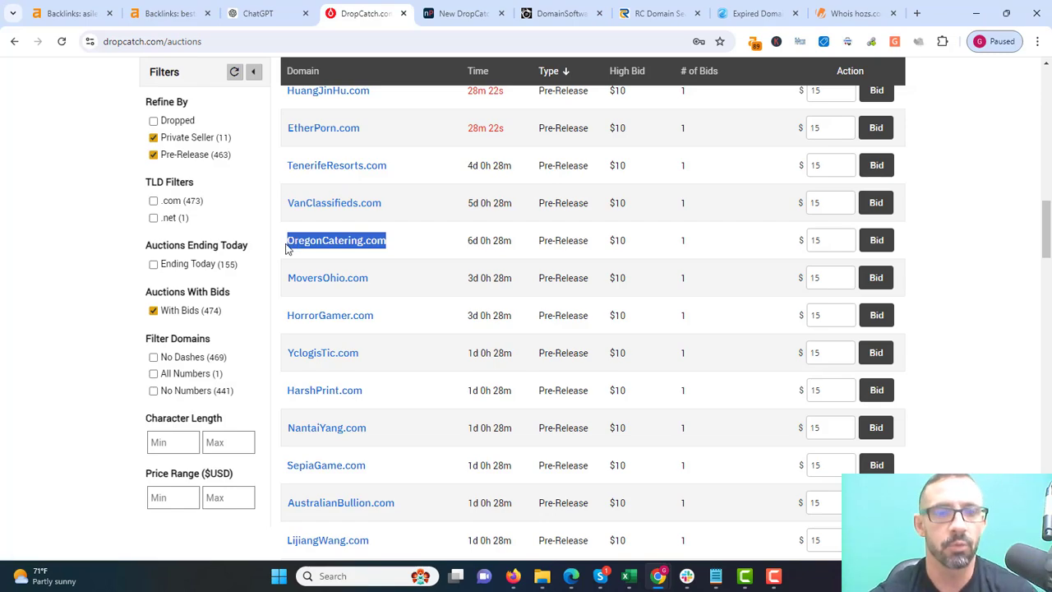
click(855, 15)
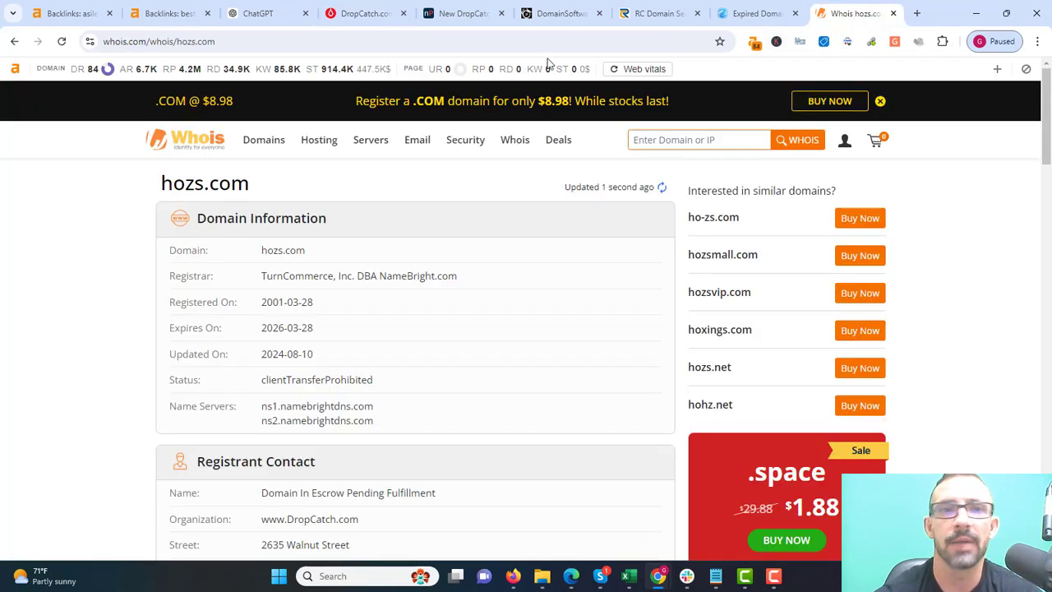
click(699, 141)
key(ctrl+v)
key(Return)
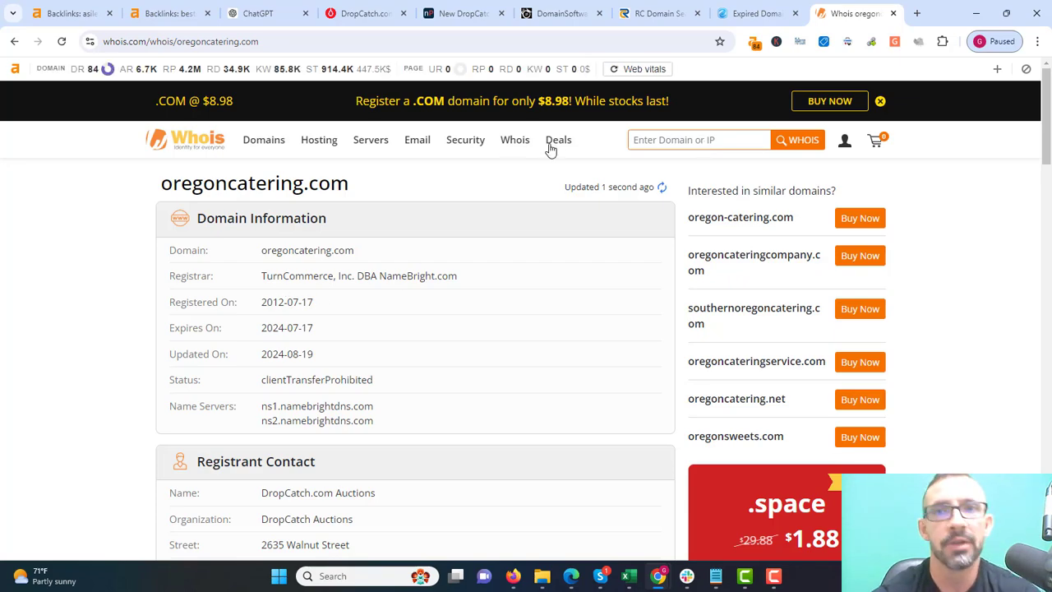
click(365, 14)
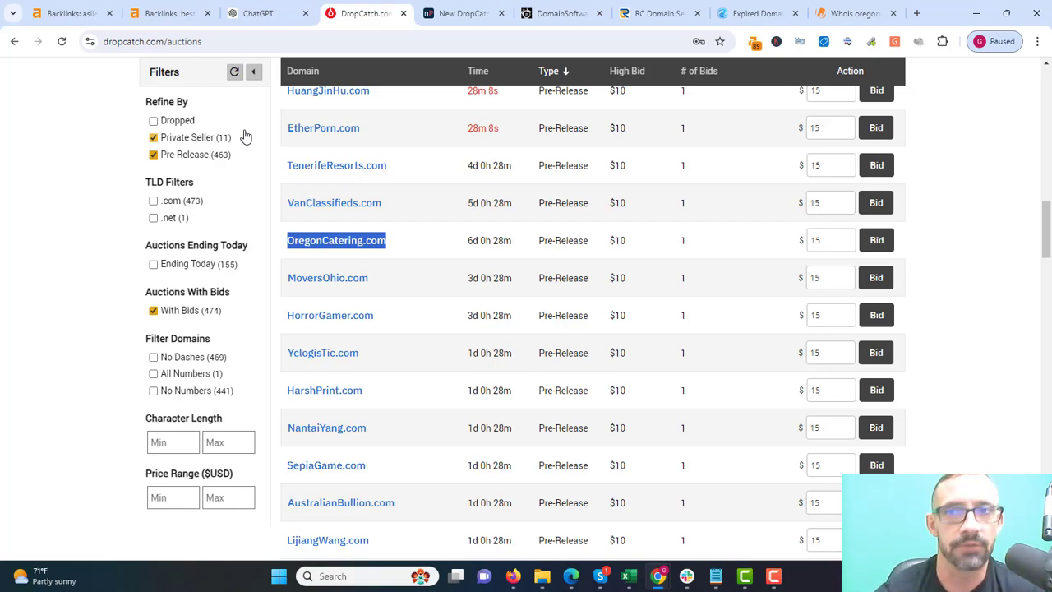
Recheck the oregoncatering.com record, then select auction rows K0MA.com through dom60.com.
click(878, 15)
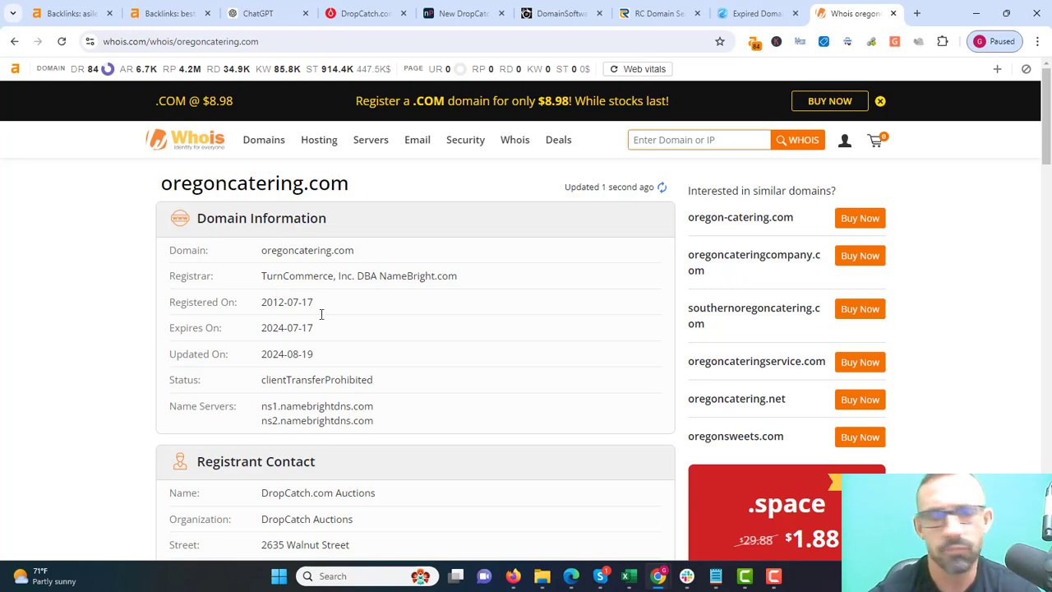
click(380, 13)
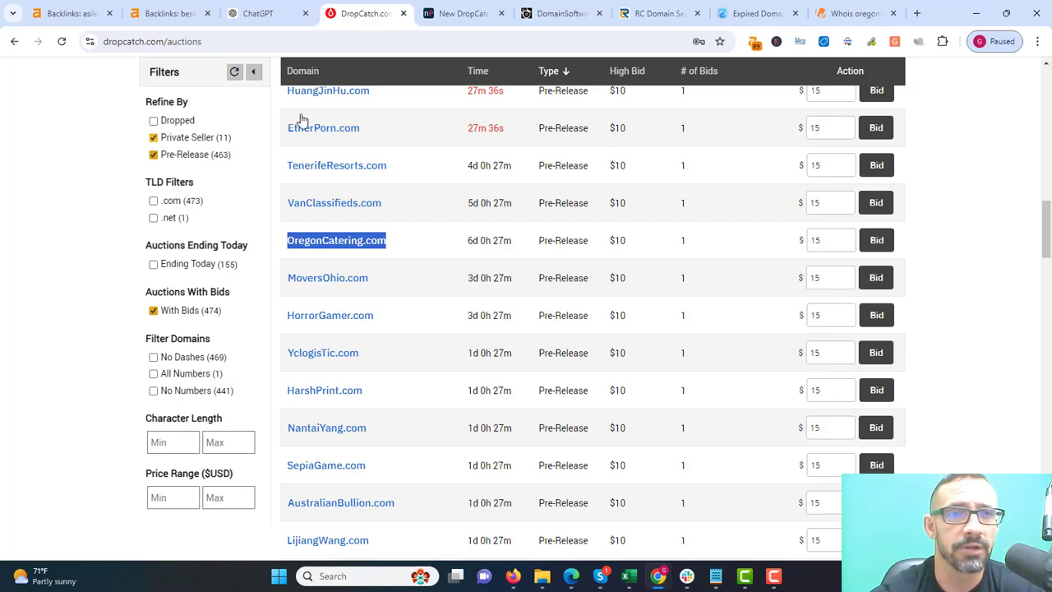
drag(1048, 212, 1047, 513)
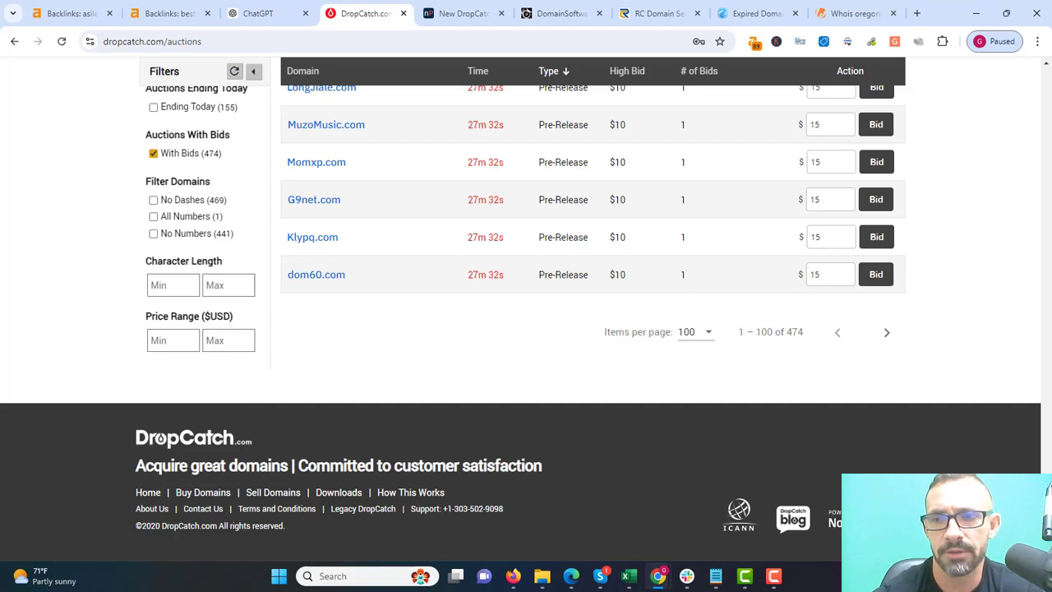
drag(1047, 517, 1048, 66)
scroll(436, 85, down, 2)
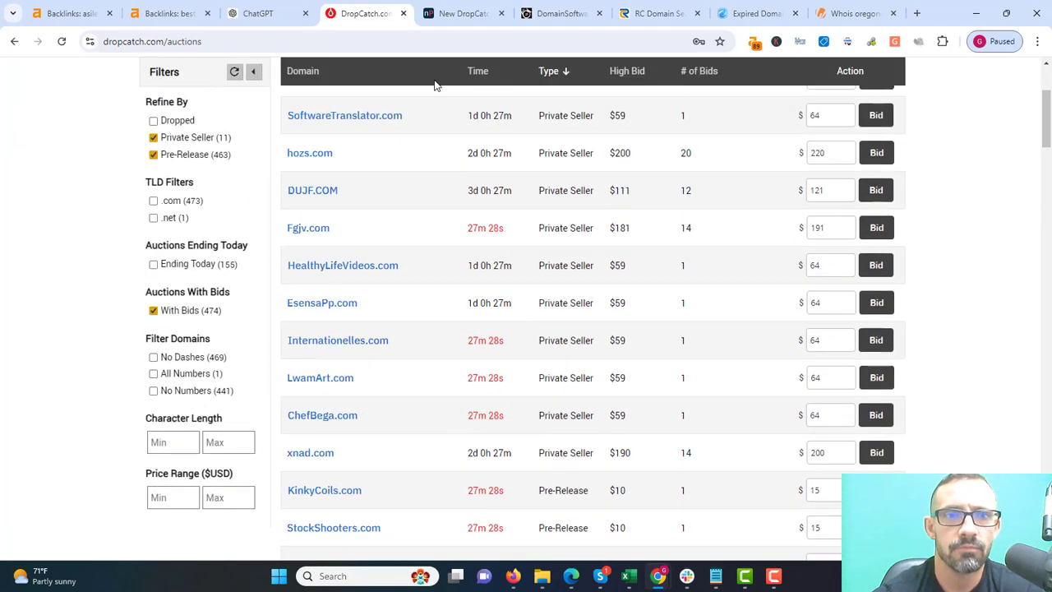
scroll(436, 190, up, 1)
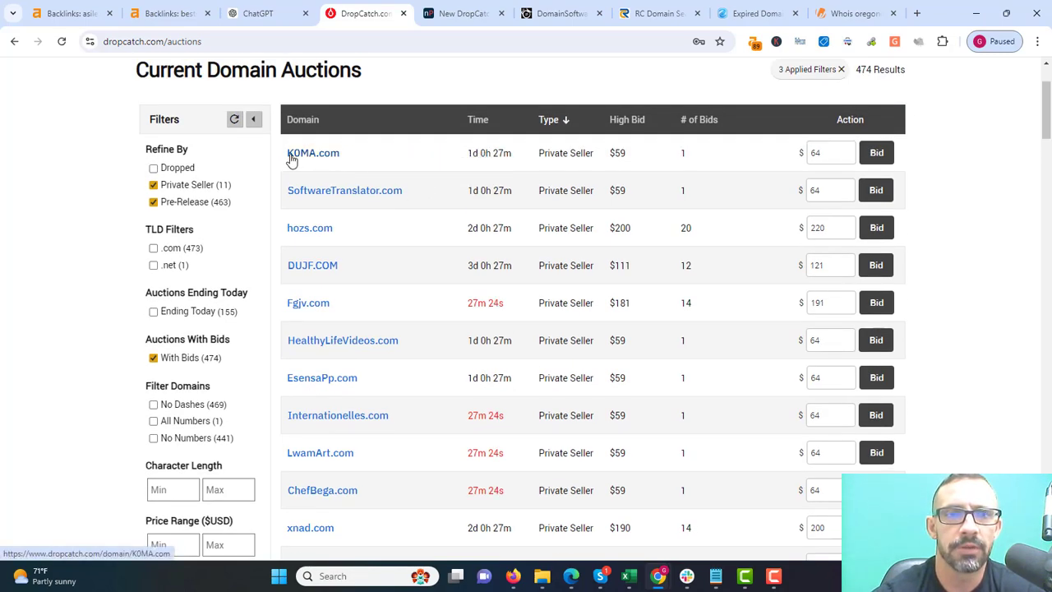
drag(283, 155, 893, 281)
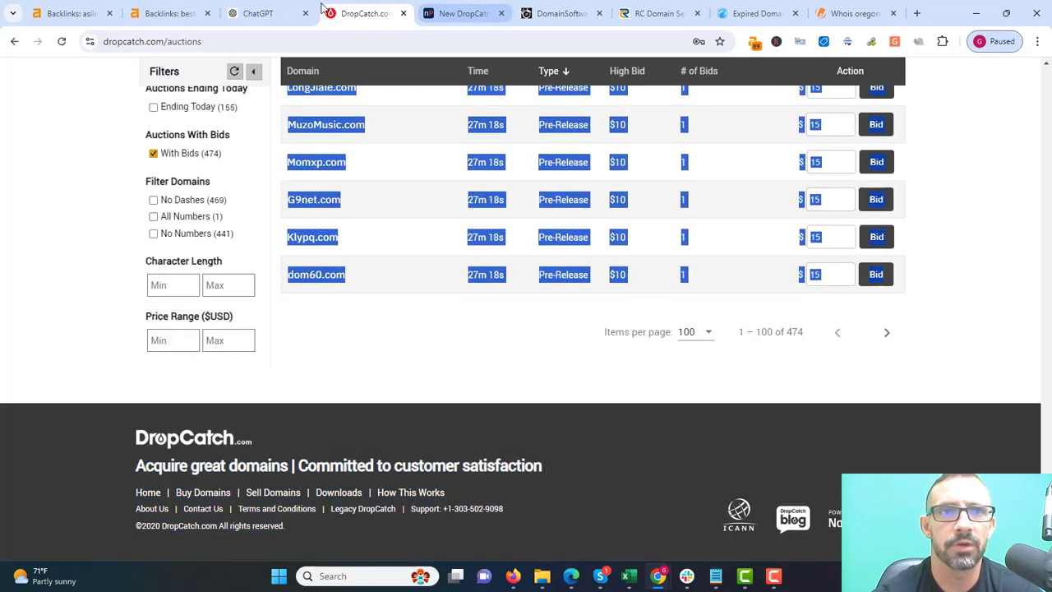
Ask ChatGPT to extract the domain URLs from the pasted auction rows.
click(263, 13)
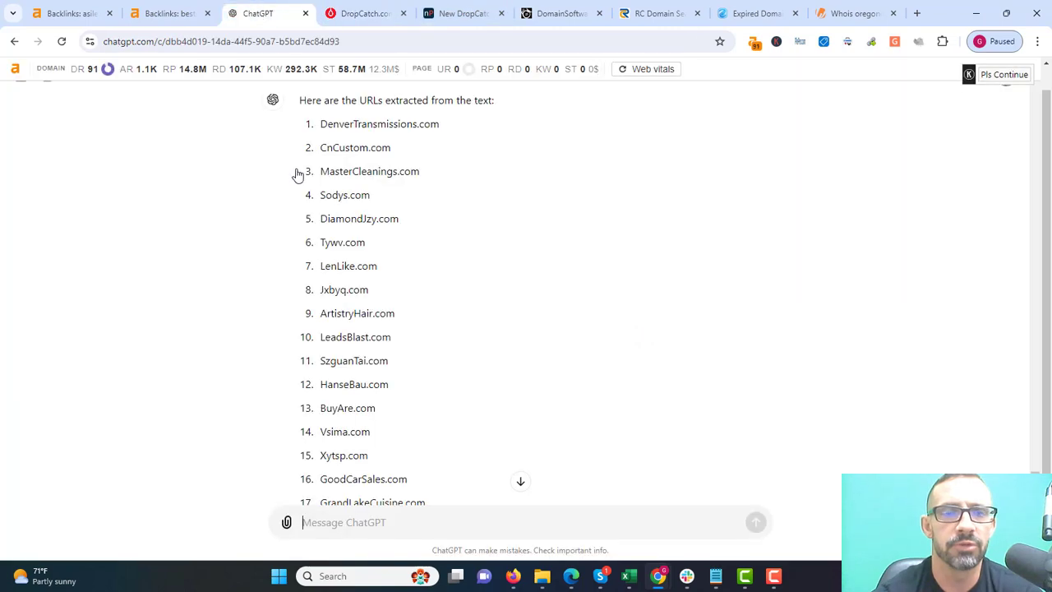
click(521, 481)
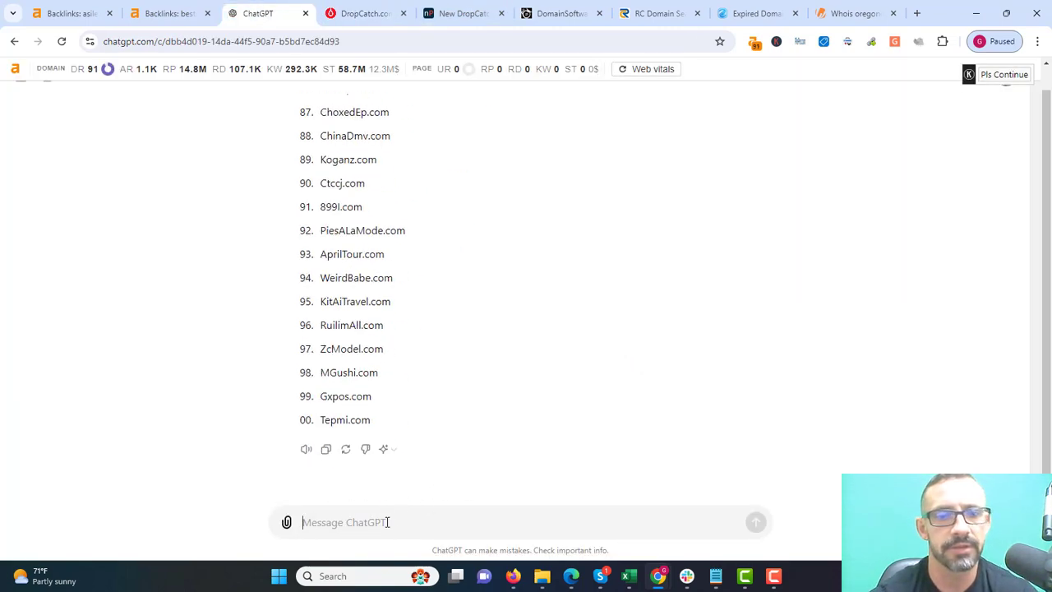
text(P)
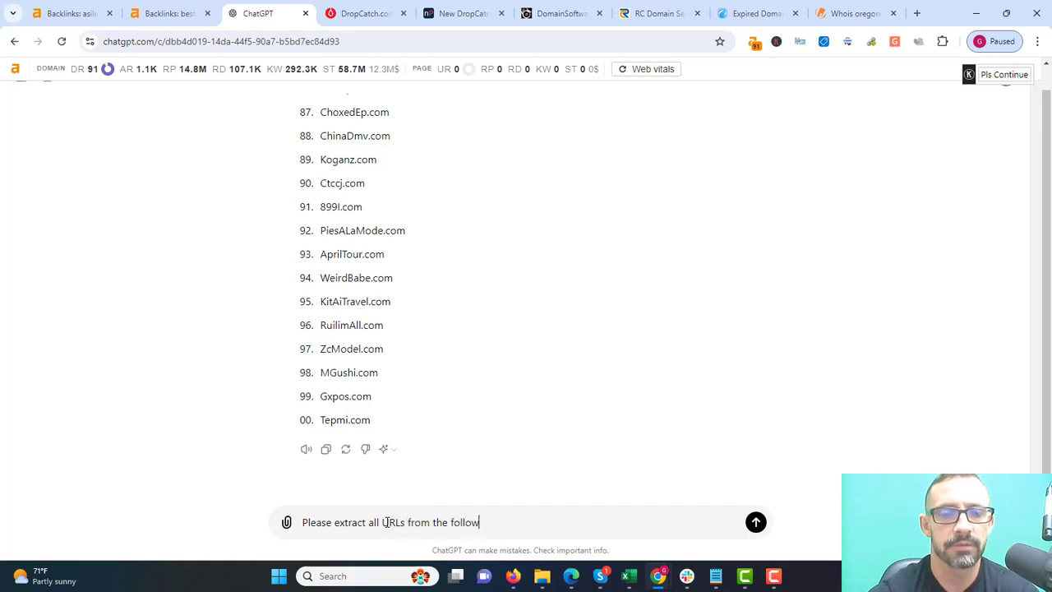
key(shift+Return)
key(ctrl+v)
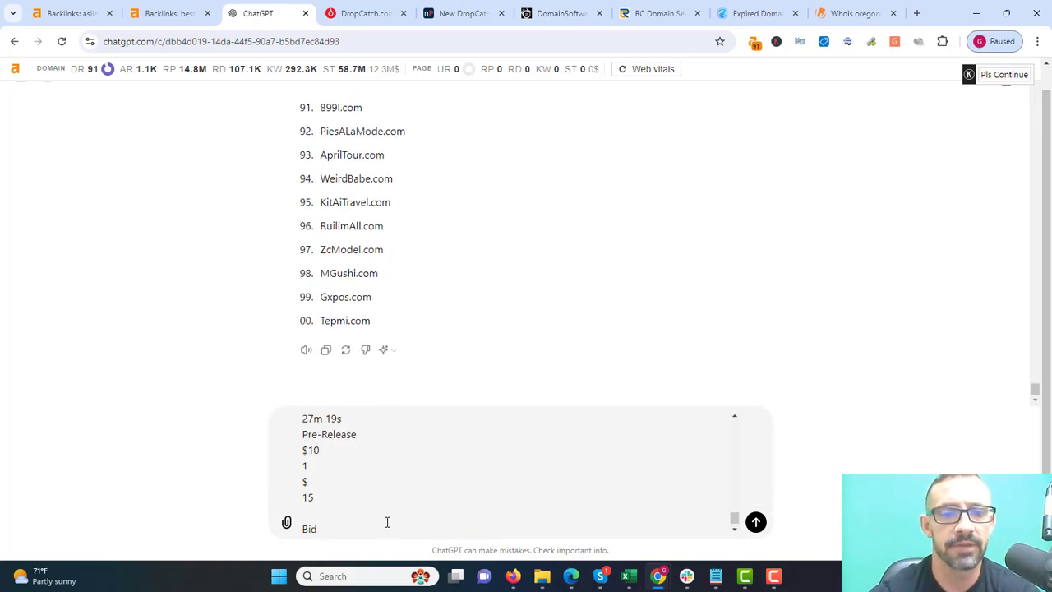
key(Return)
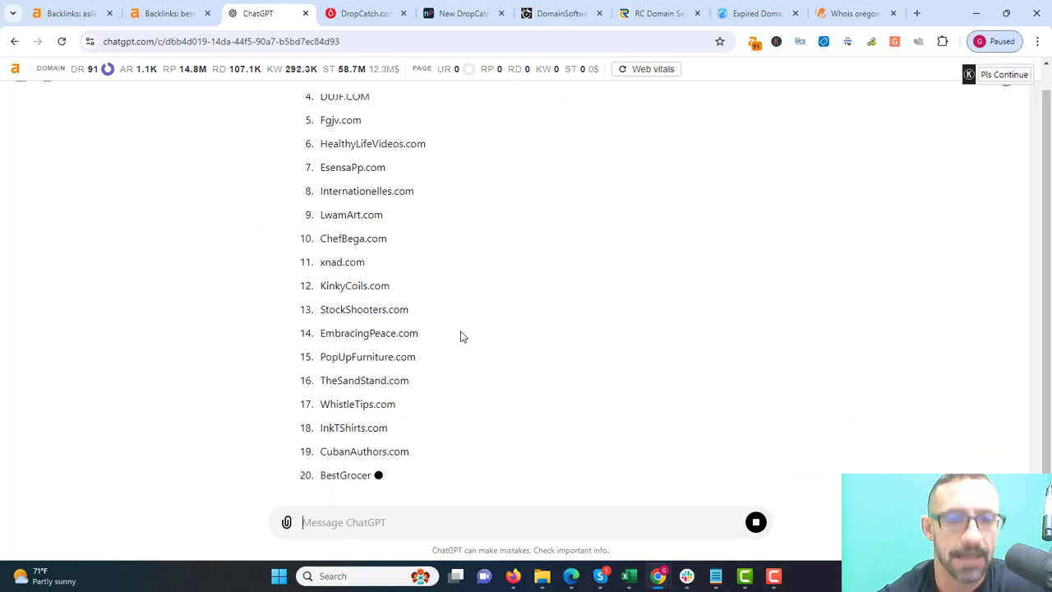
Copy ChatGPT's returned list of 100 domains, K0MA.com to dom60.com.
click(371, 10)
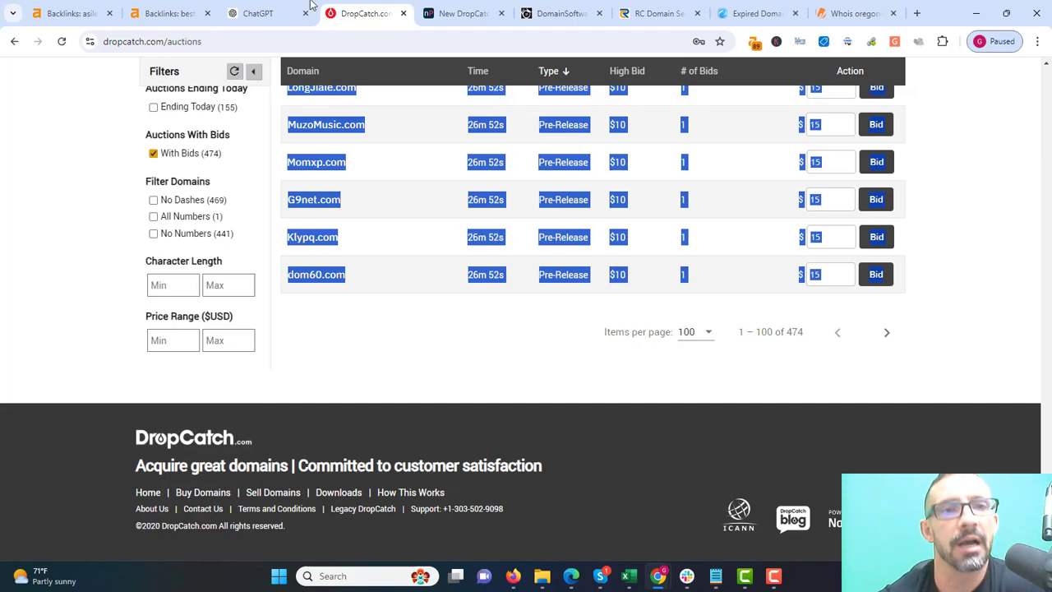
click(266, 7)
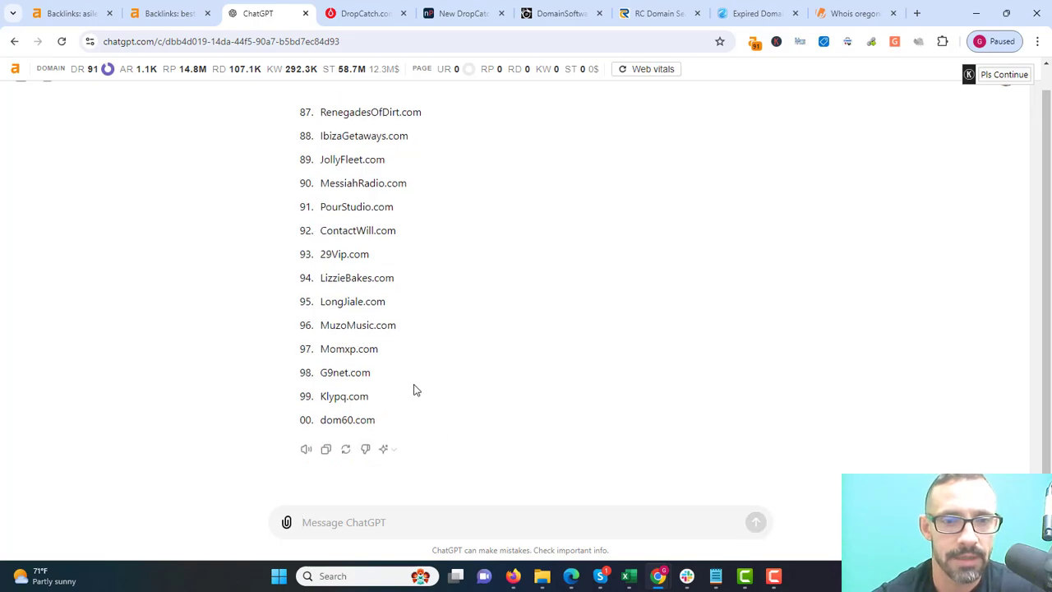
drag(393, 422, 321, 377)
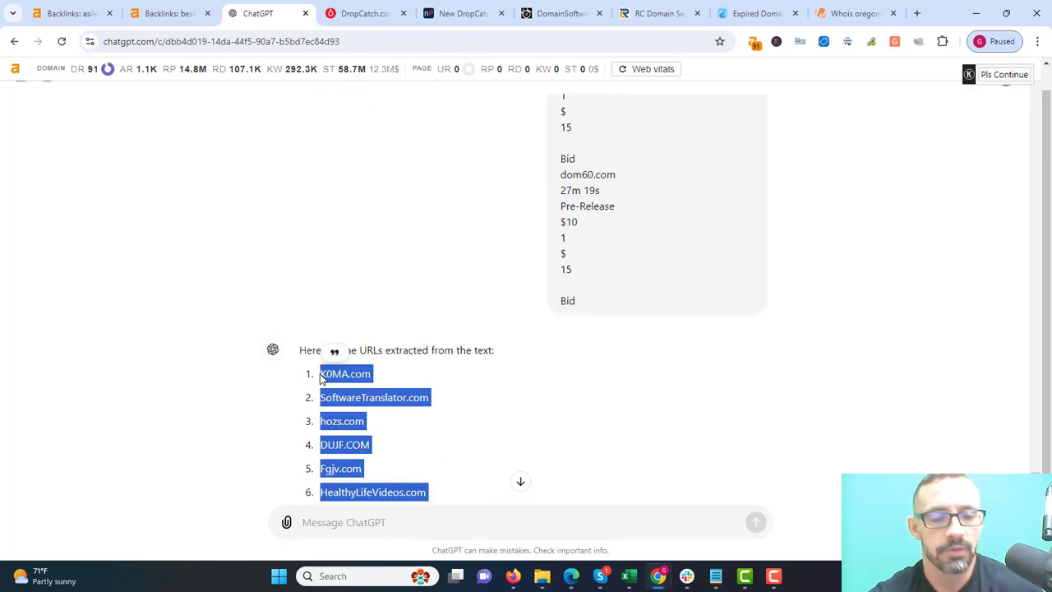
click(184, 21)
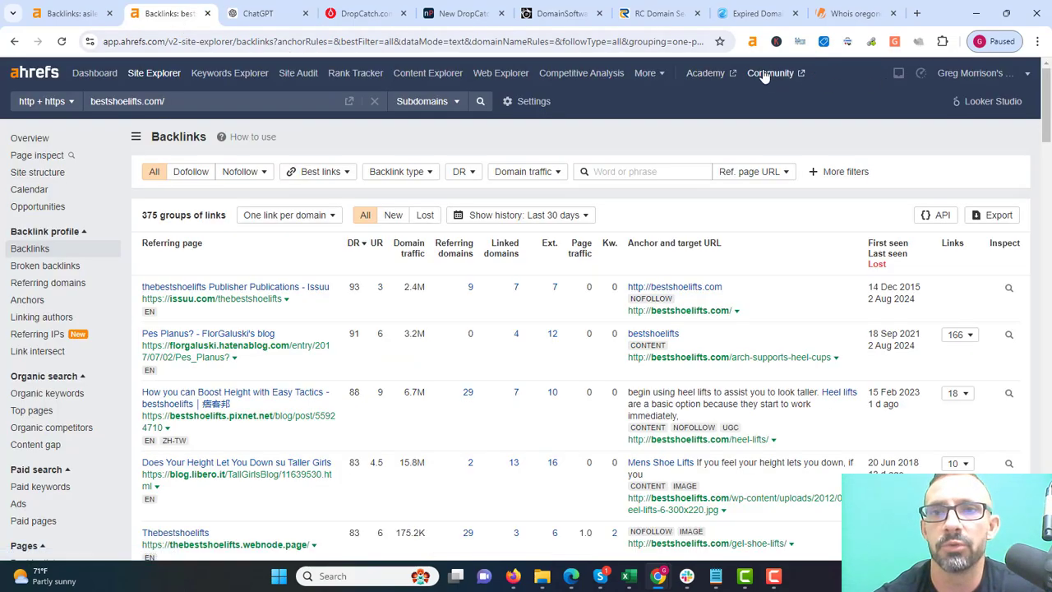
Paste the 100 extracted domains into Ahrefs Batch Analysis and analyse them.
click(663, 79)
click(676, 143)
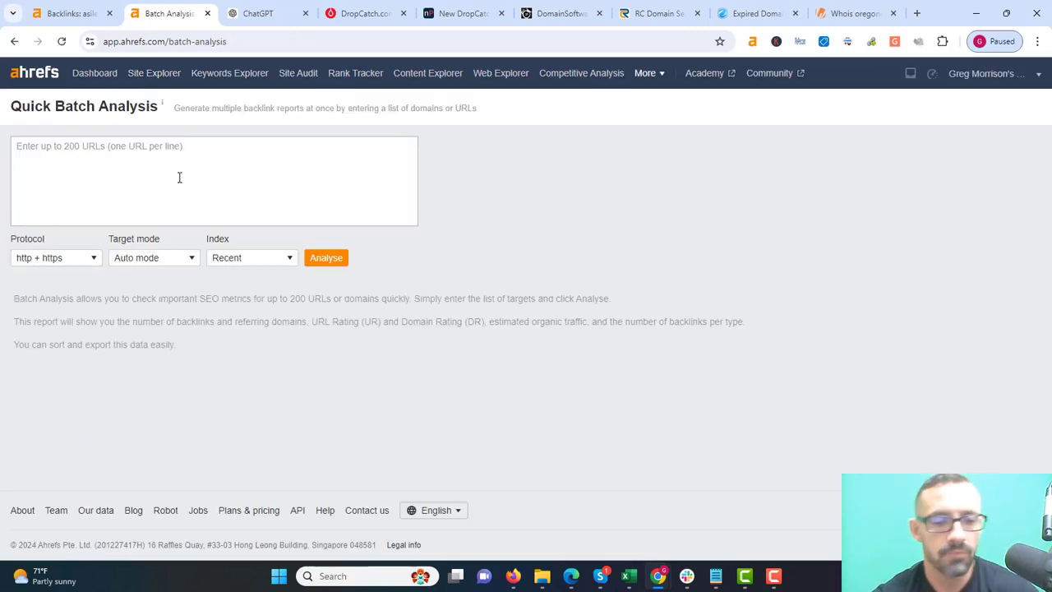
click(179, 177)
key(ctrl+v)
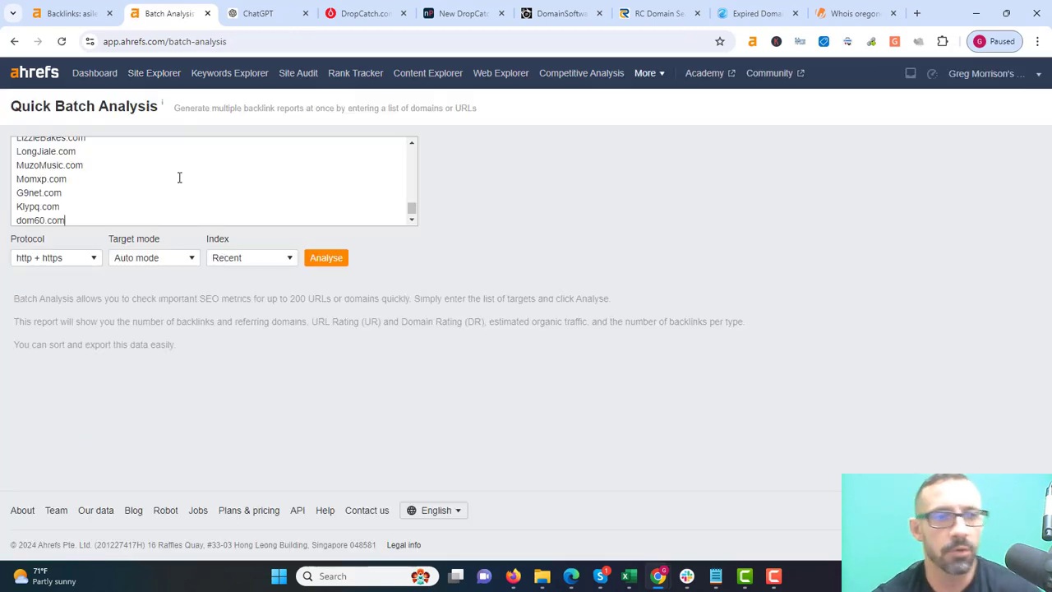
click(319, 258)
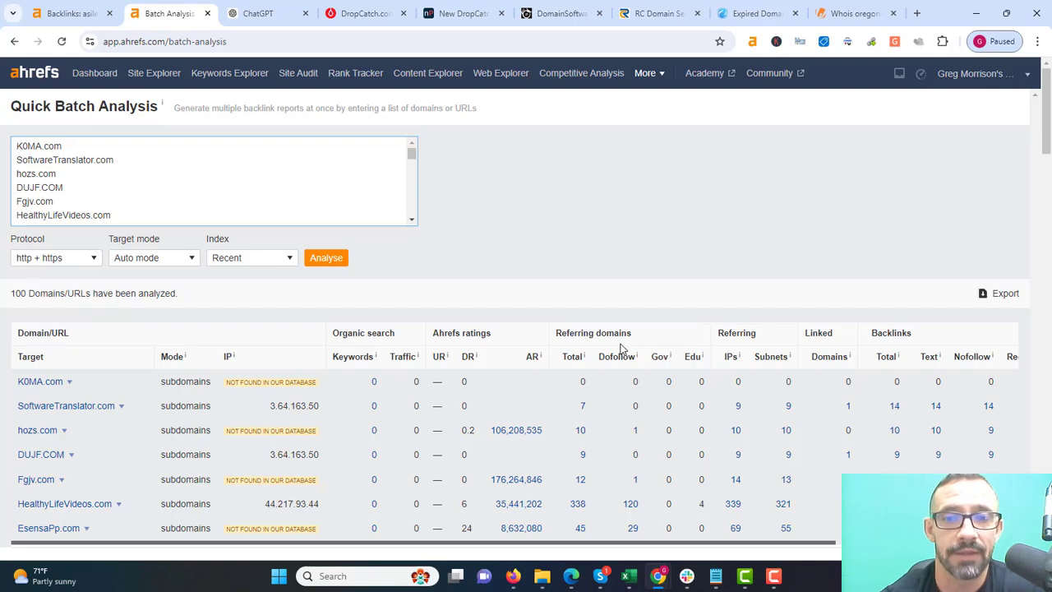
Sort results by total referring domains, descending, and select the top domain ChefBega.com.
click(575, 358)
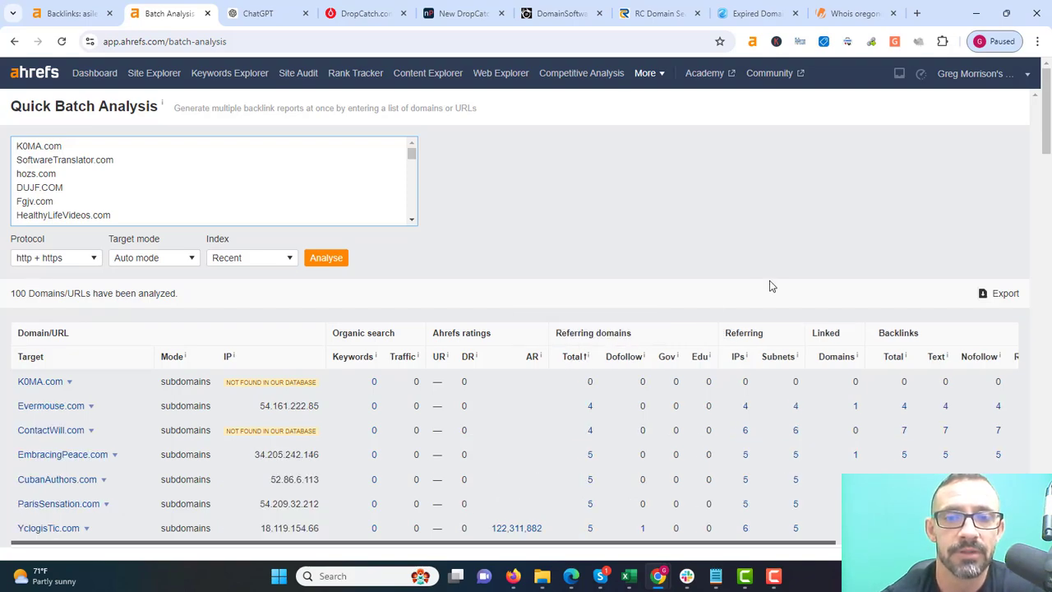
click(575, 357)
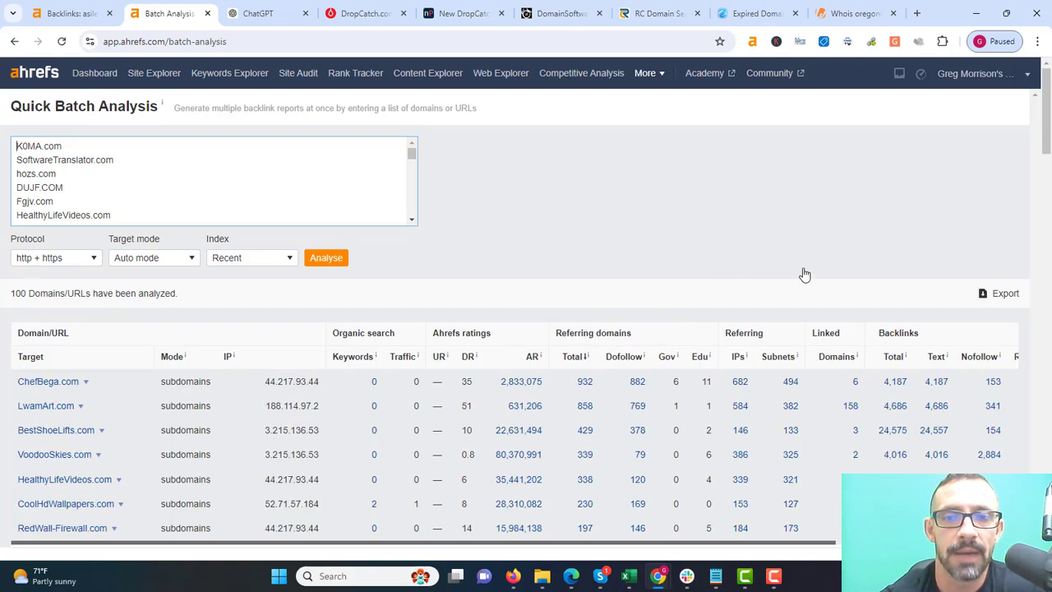
scroll(492, 113, down, 3)
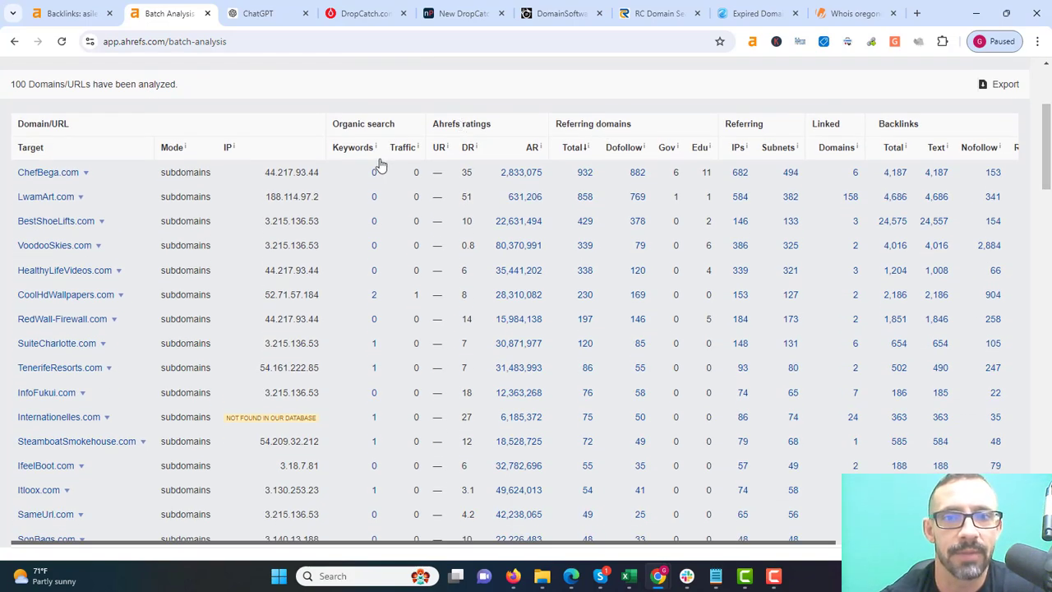
mouse_move(465, 153)
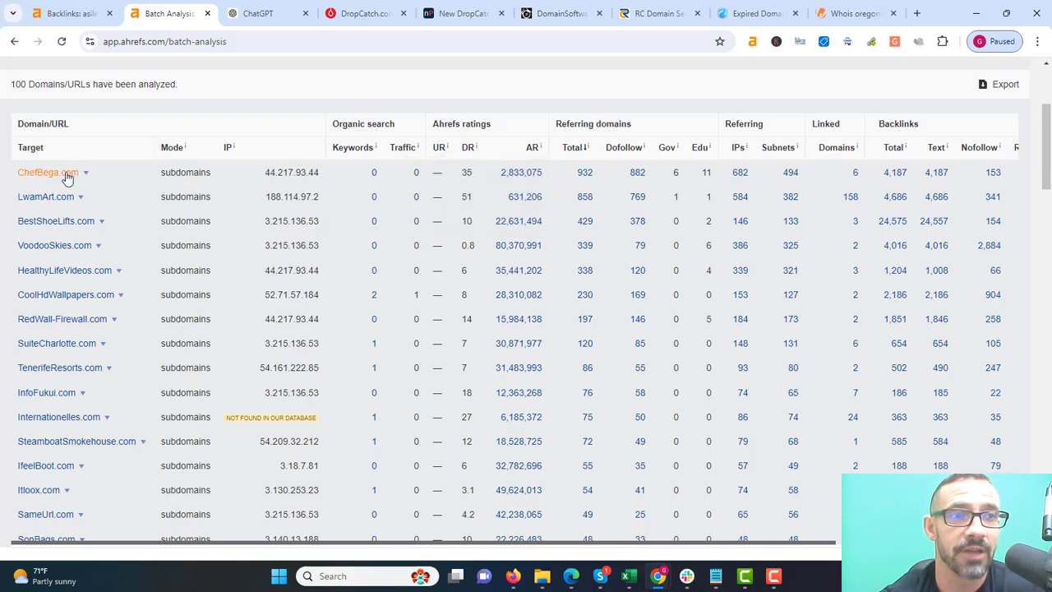
drag(80, 172, 17, 173)
key(ctrl+c)
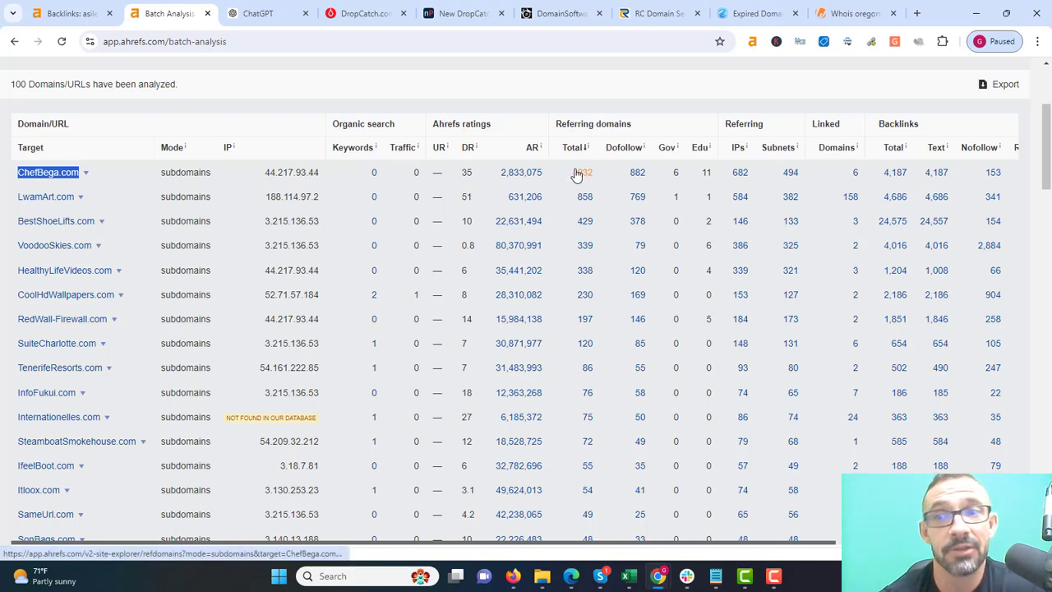
click(74, 13)
key(BackSpace)
key(BackSpace)
key(BackSpace)
key(BackSpace)
key(BackSpace)
key(BackSpace)
key(BackSpace)
key(BackSpace)
key(BackSpace)
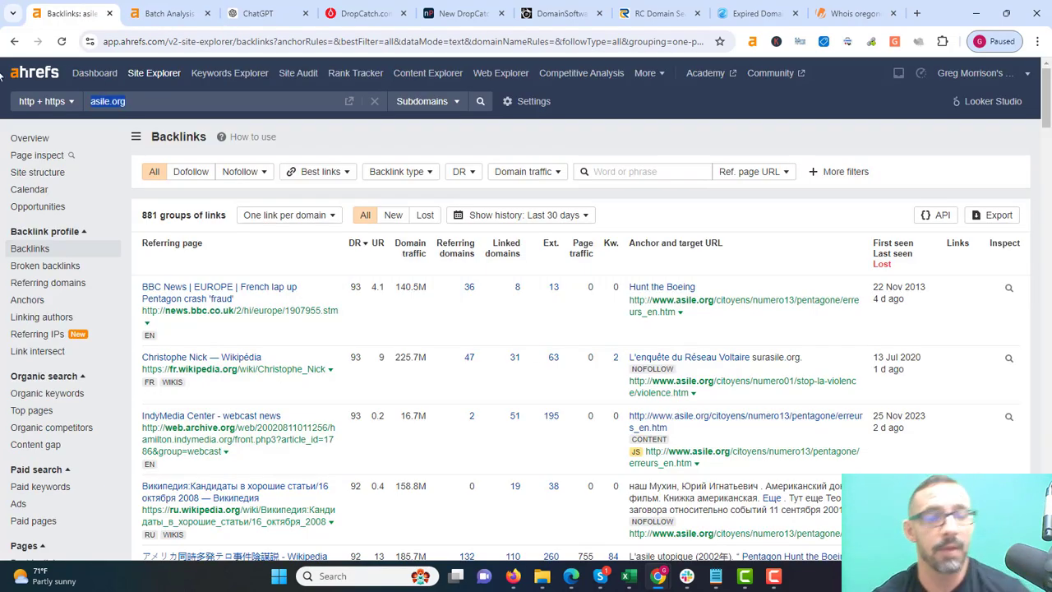
key(ctrl+v)
key(Return)
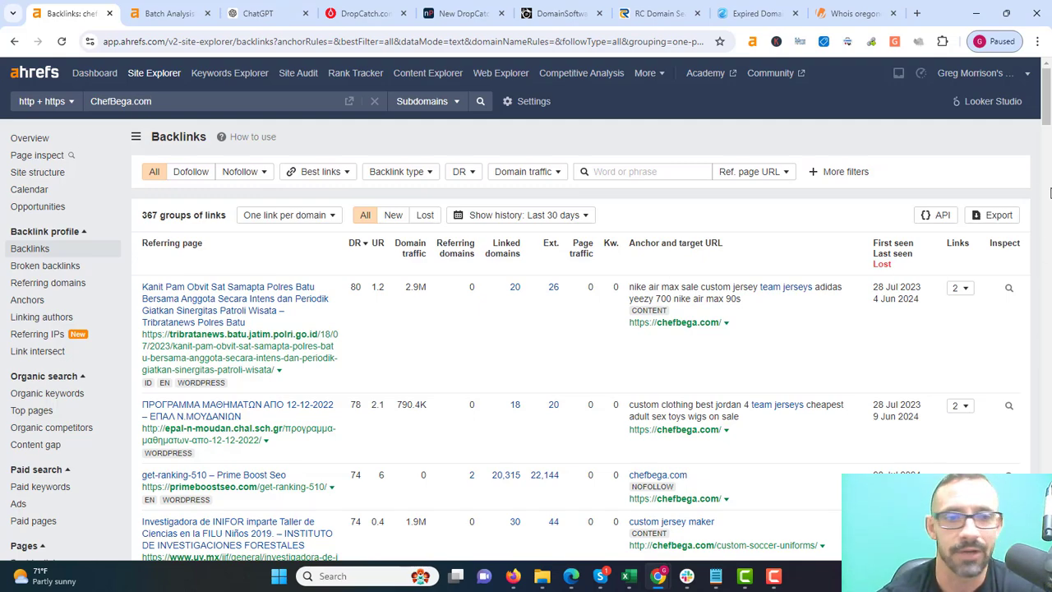
scroll(344, 153, down, 2)
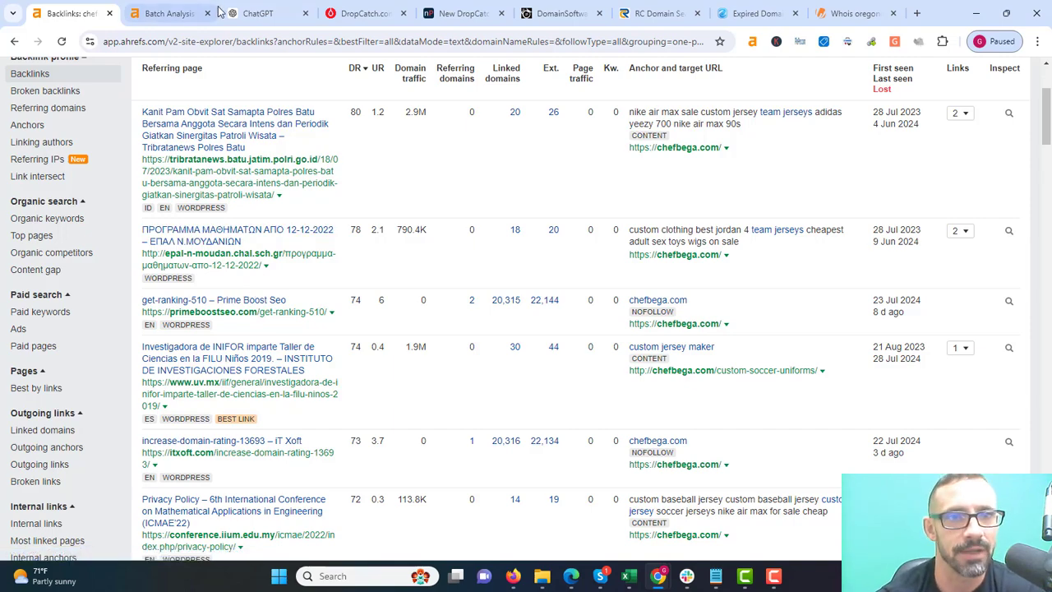
Copy the LwamArt.com link address from the Batch Analysis results.
click(174, 12)
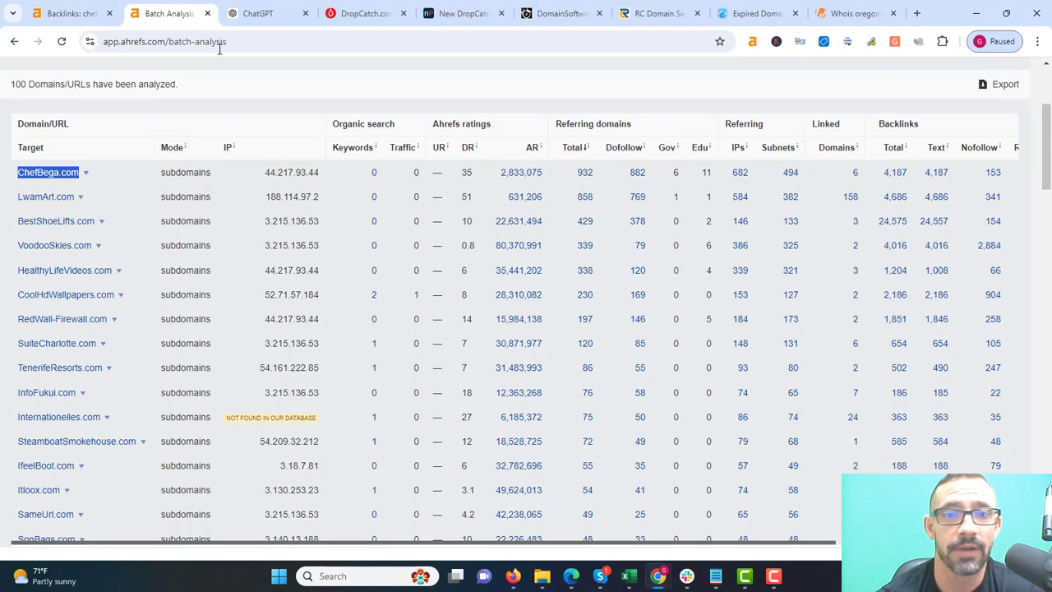
right_click(49, 198)
click(107, 311)
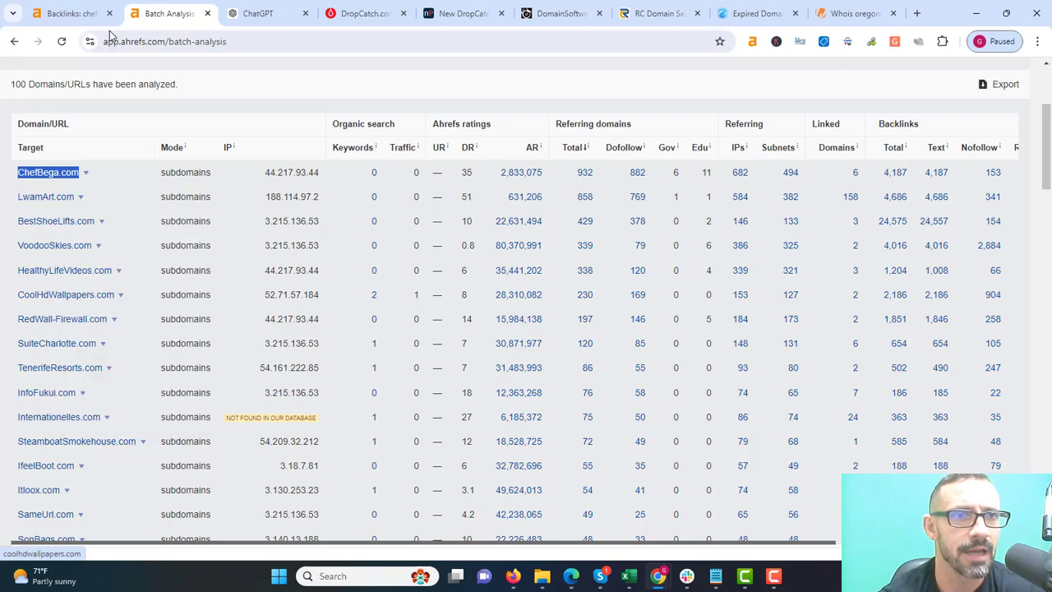
Replace ChefBega.com with lwamart.com in the backlinks report and scroll its referring pages.
click(86, 9)
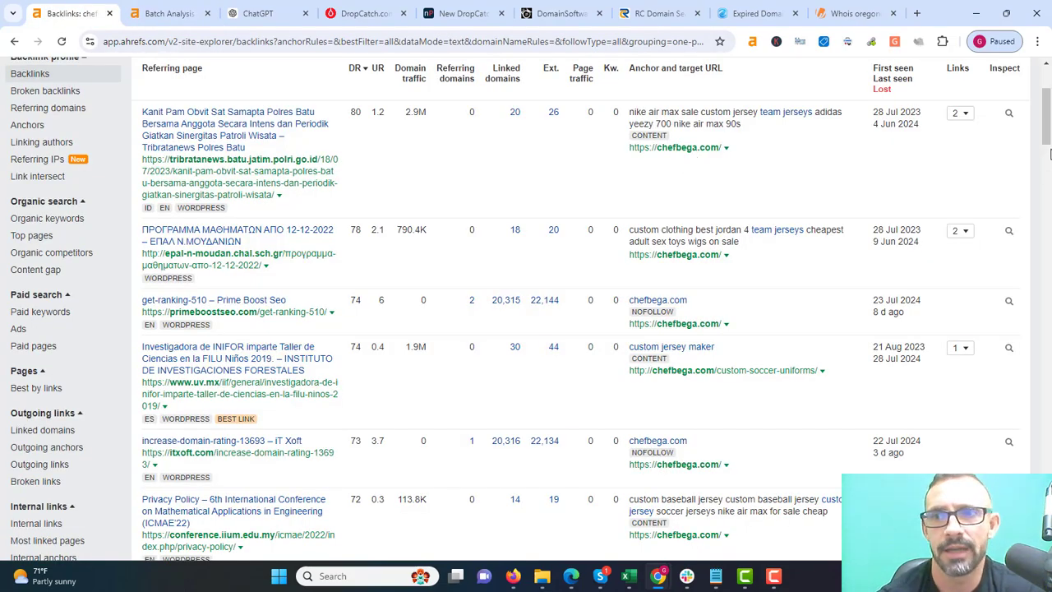
scroll(1049, 153, down, 5)
scroll(1049, 154, up, 10)
click(188, 100)
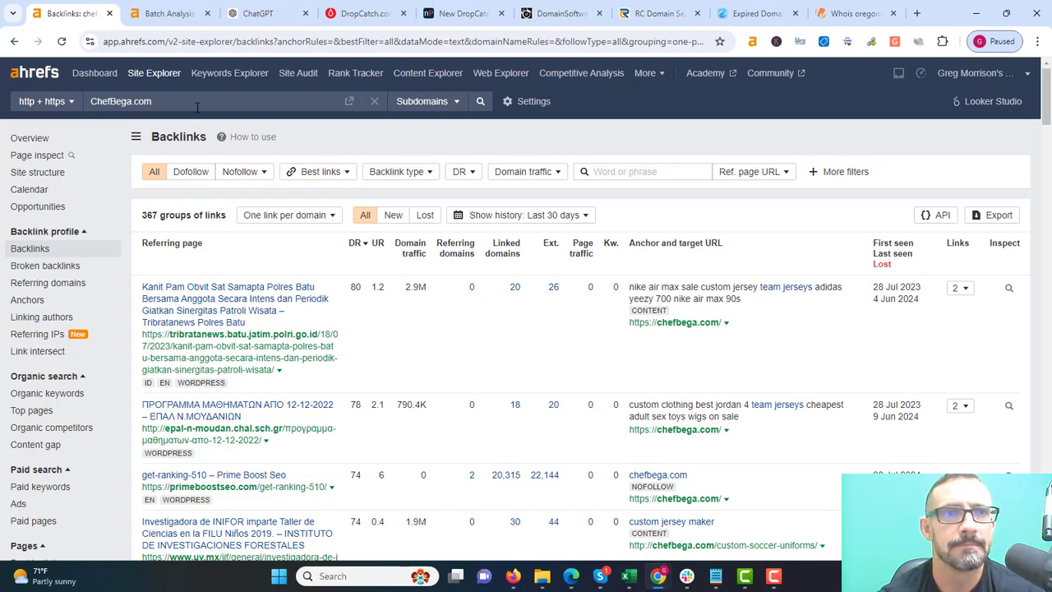
key(ctrl+a)
key(ctrl+v)
key(Return)
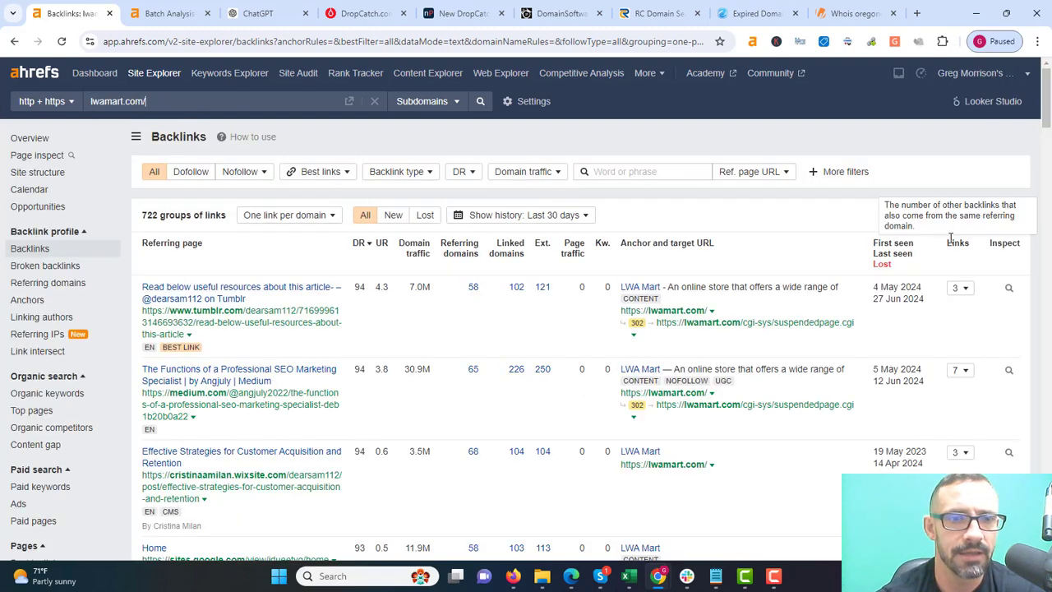
drag(1049, 121, 1048, 294)
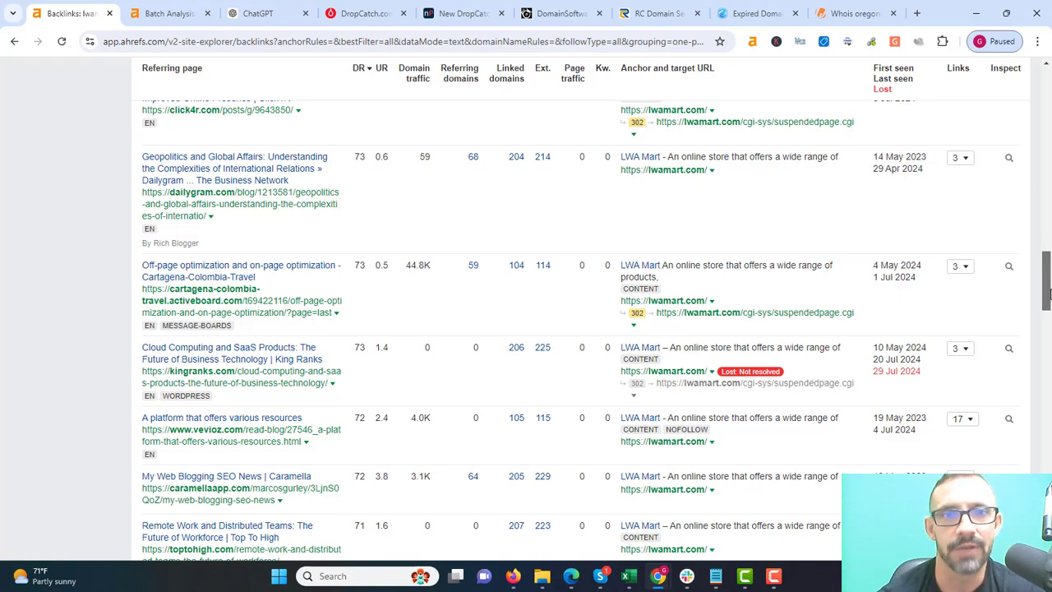
Search the Batch Analysis results for 'bullion' to find AustralianBullion.com with 6 referring domains.
click(345, 6)
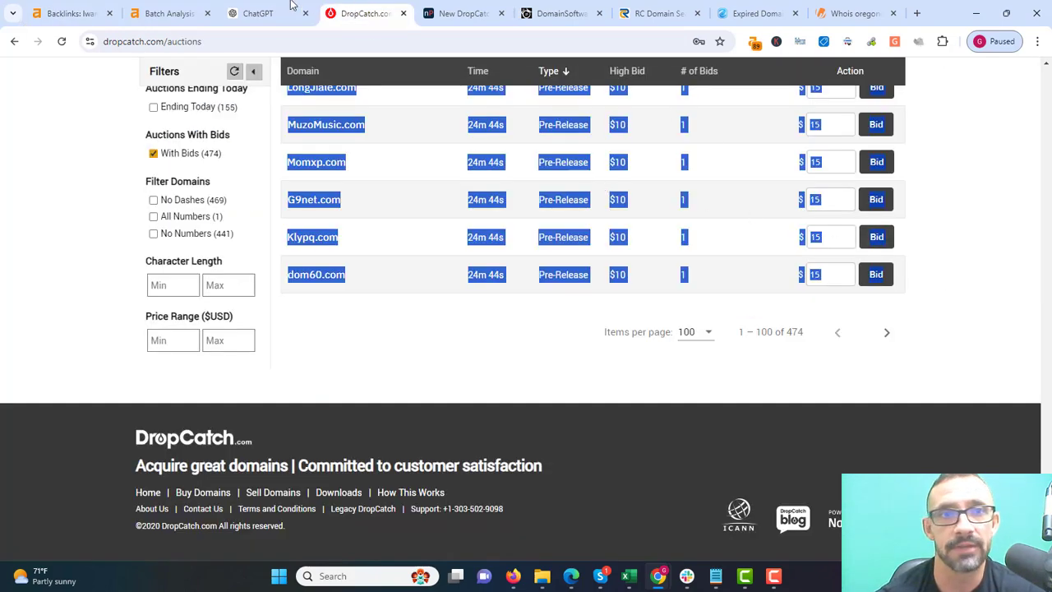
click(176, 10)
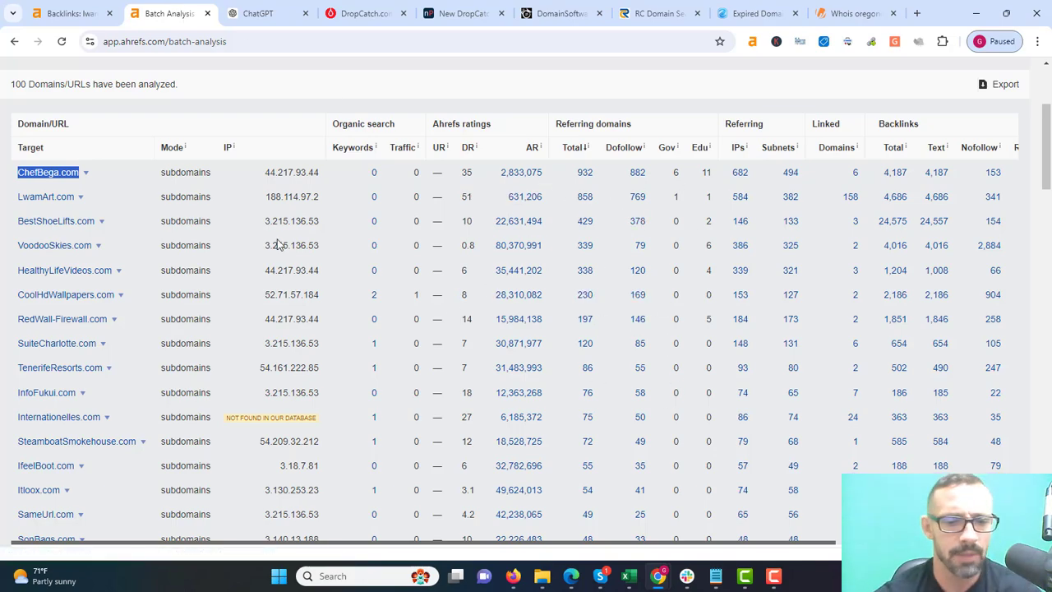
key(ctrl+f)
text(bullion)
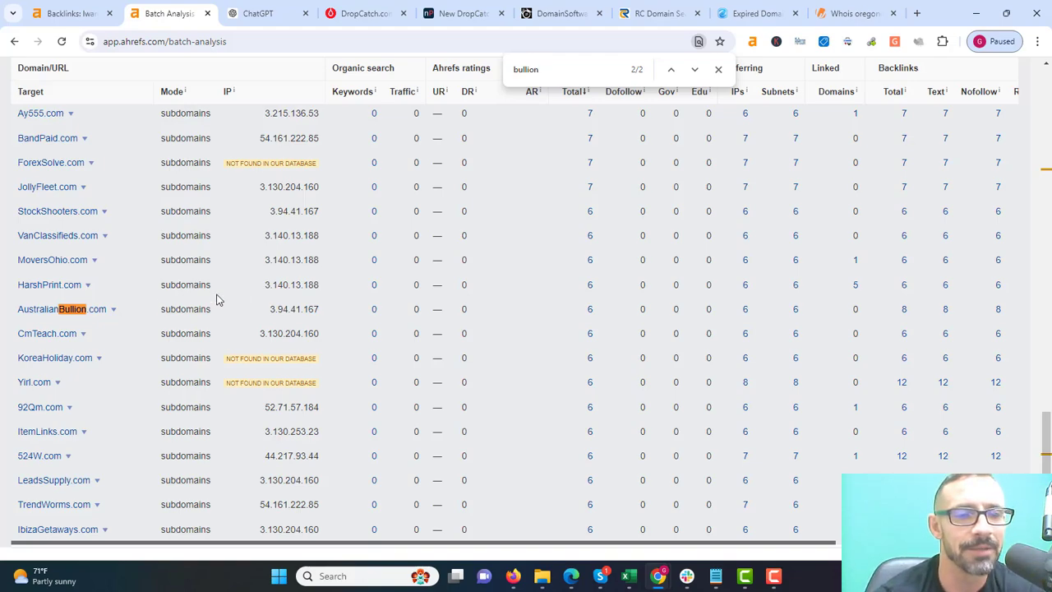
Go to the next DropCatch auctions page, glance at ChatGPT and Batch Analysis, then return.
click(369, 13)
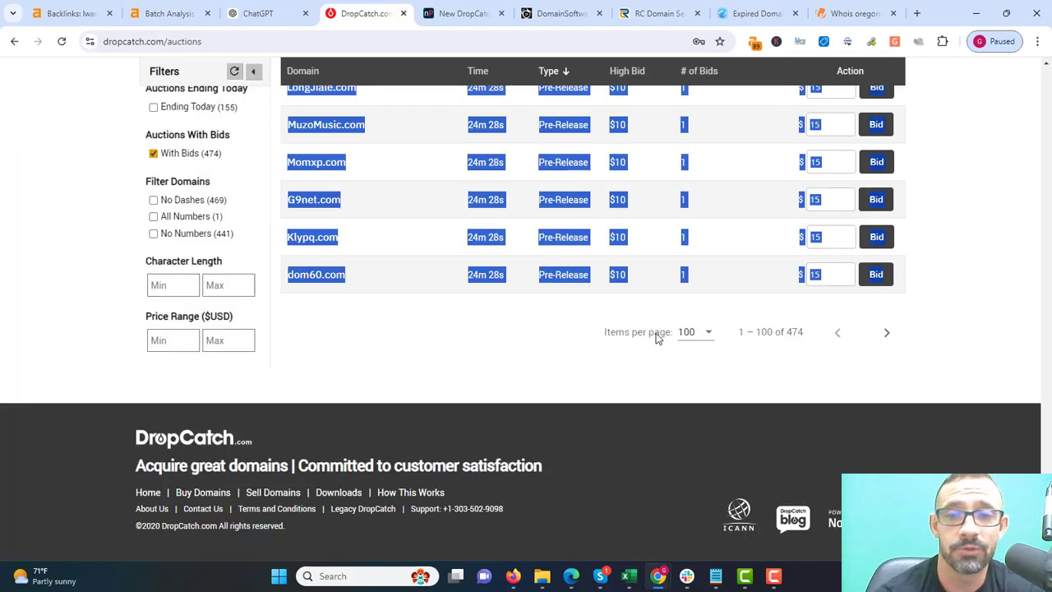
click(887, 335)
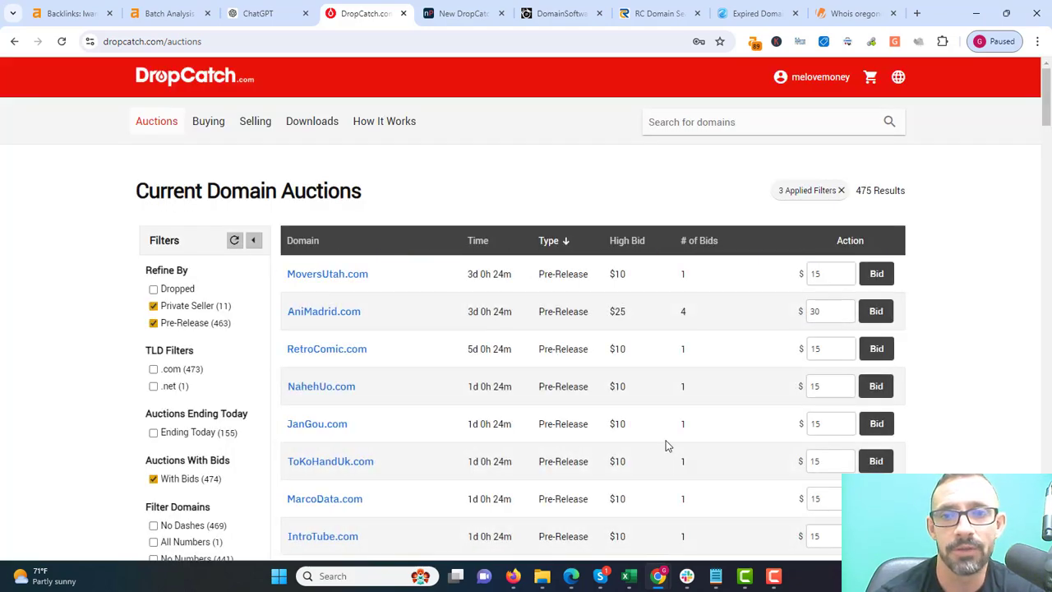
click(250, 13)
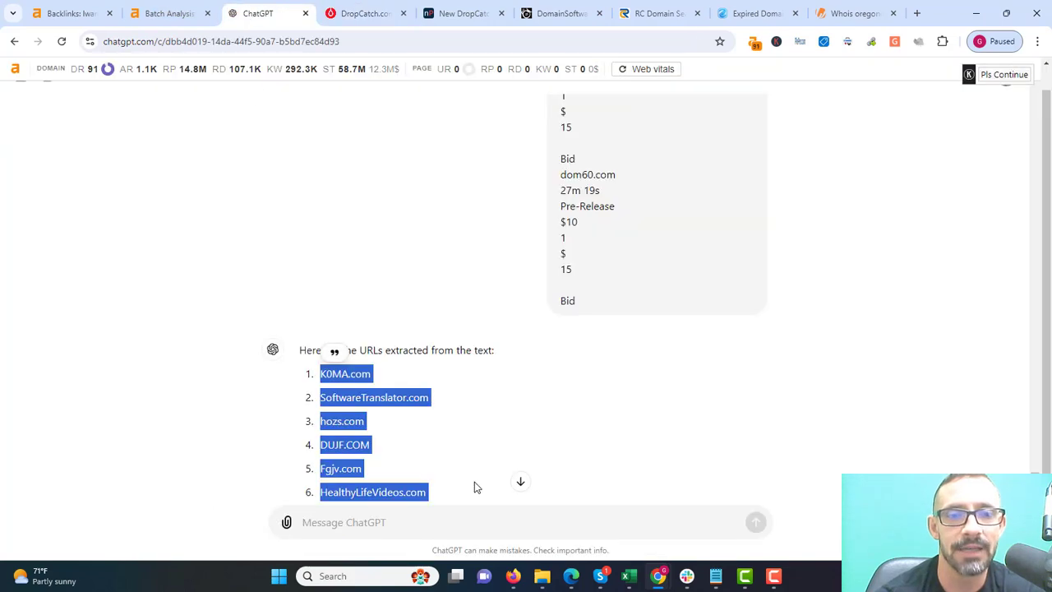
click(151, 14)
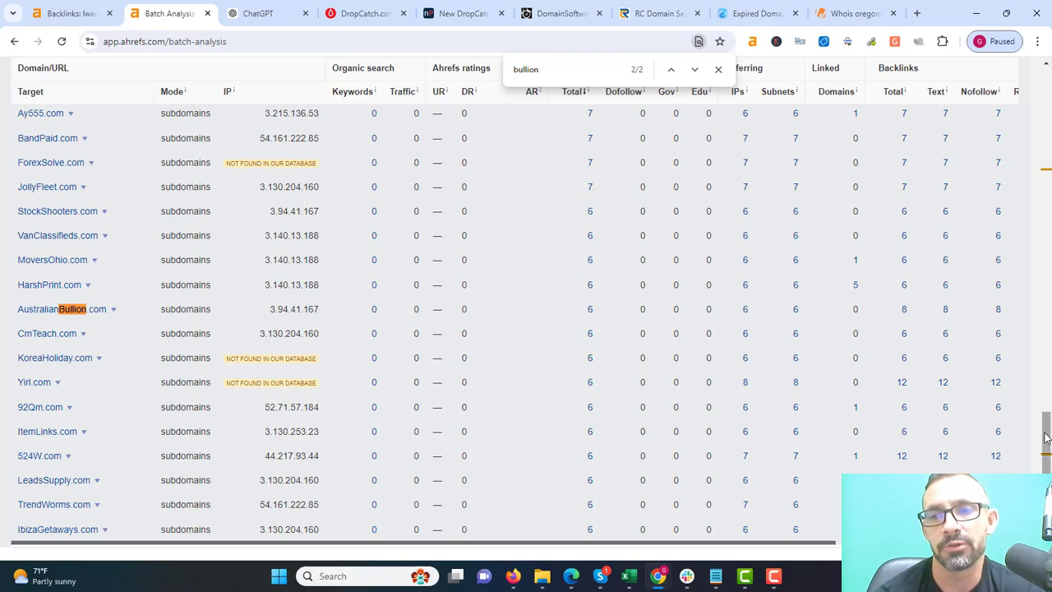
scroll(526, 321, up, 20)
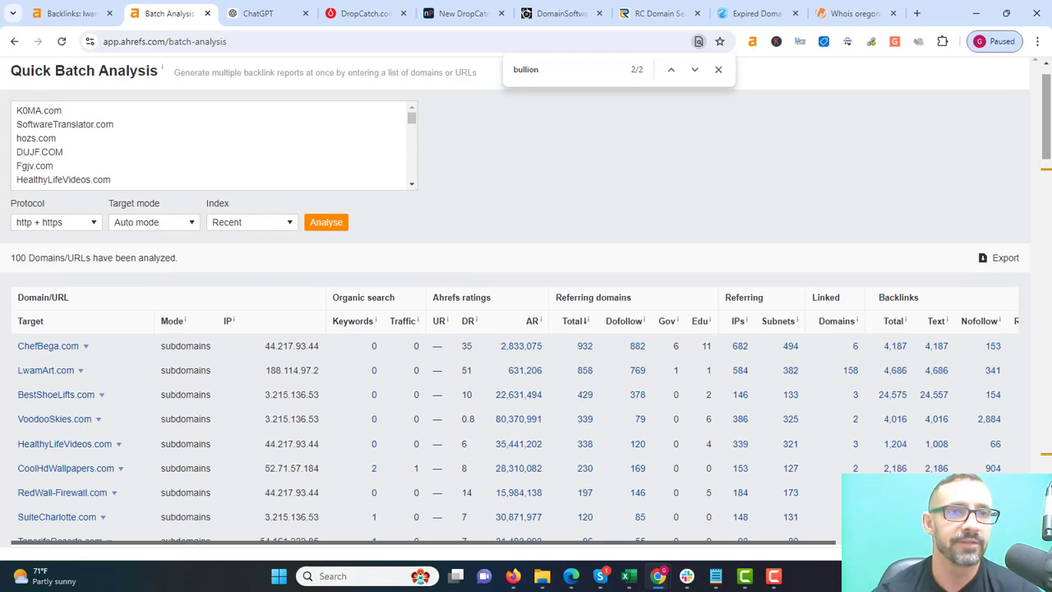
click(380, 13)
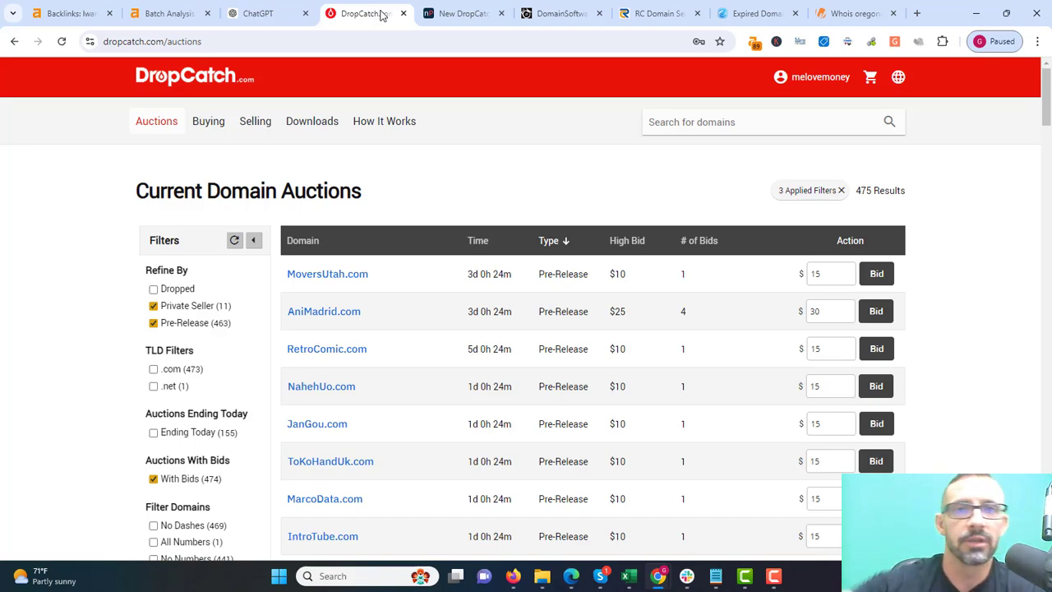
Glance at RegisterCompass and SpamZilla, scroll the DropCatch auctions, then return to Batch Analysis.
click(648, 13)
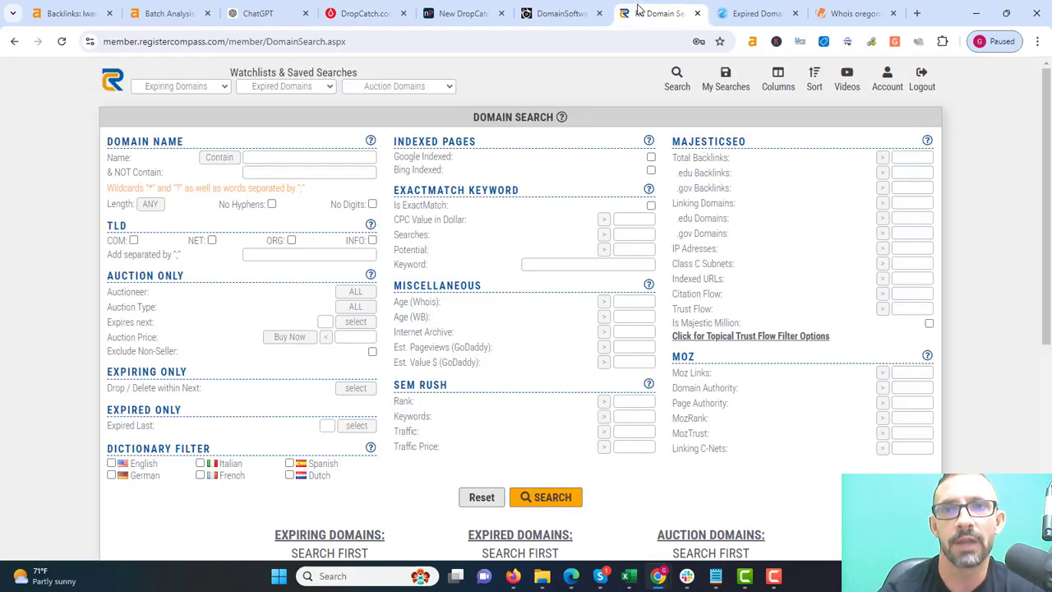
click(726, 15)
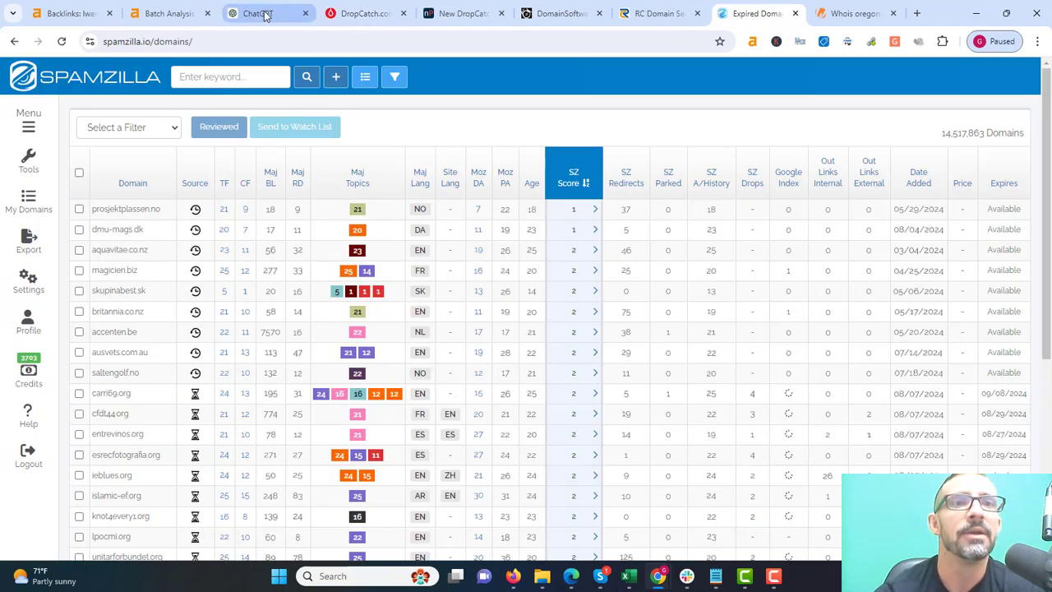
click(353, 14)
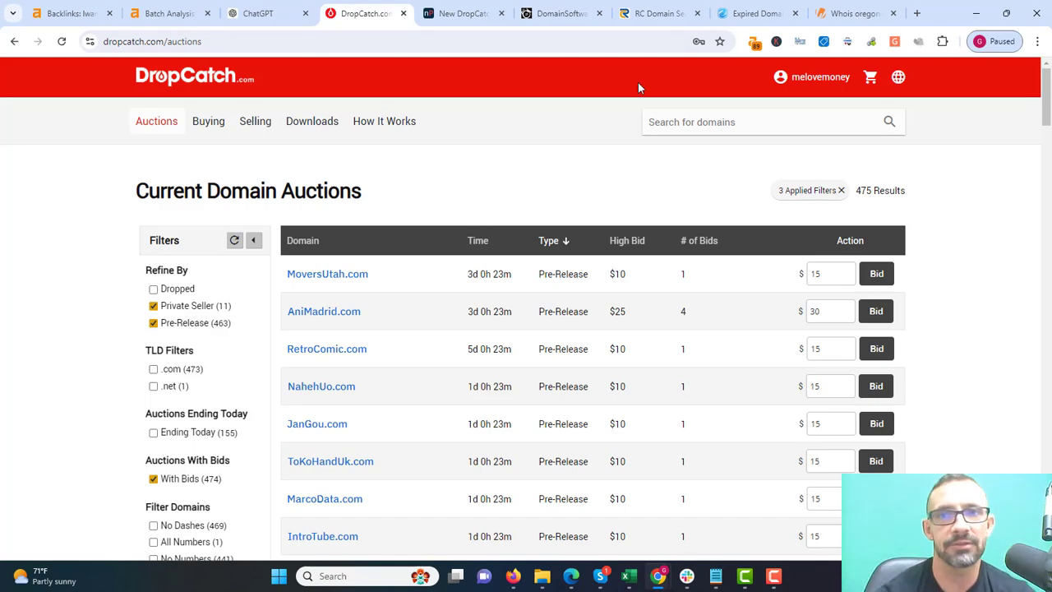
click(670, 13)
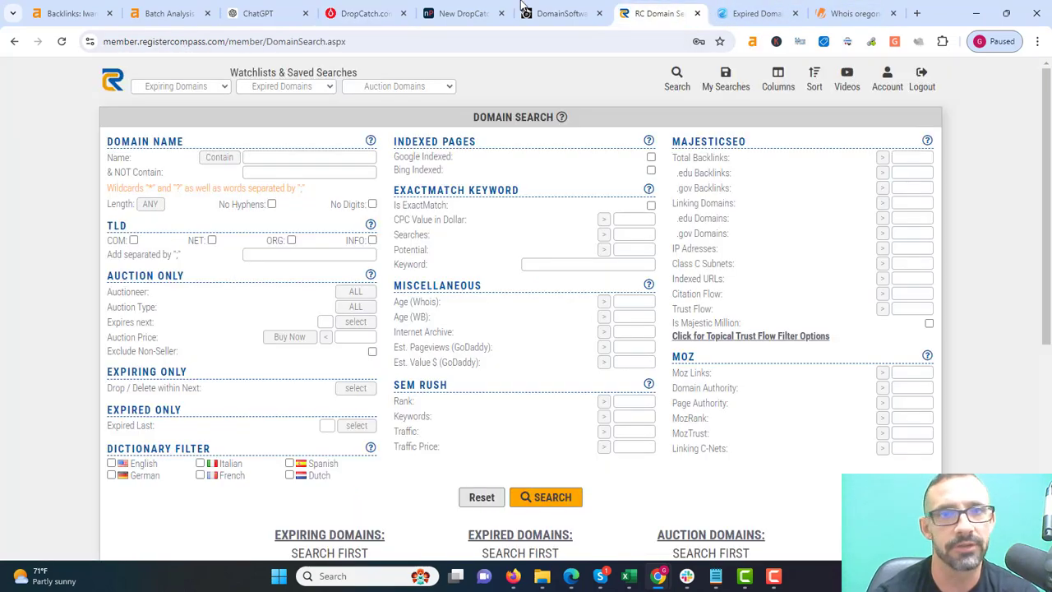
click(362, 14)
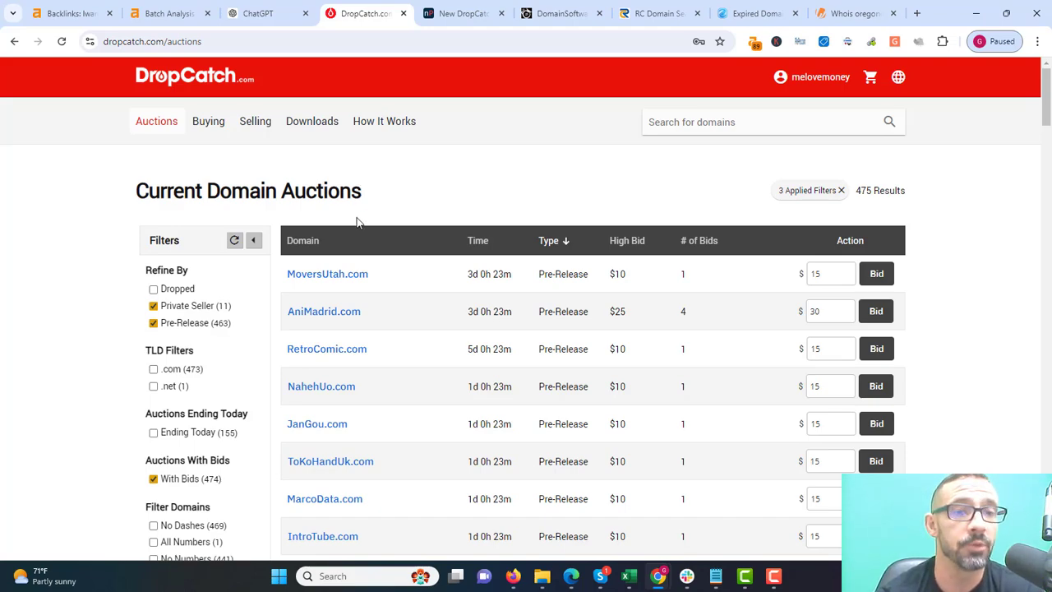
scroll(847, 136, down, 3)
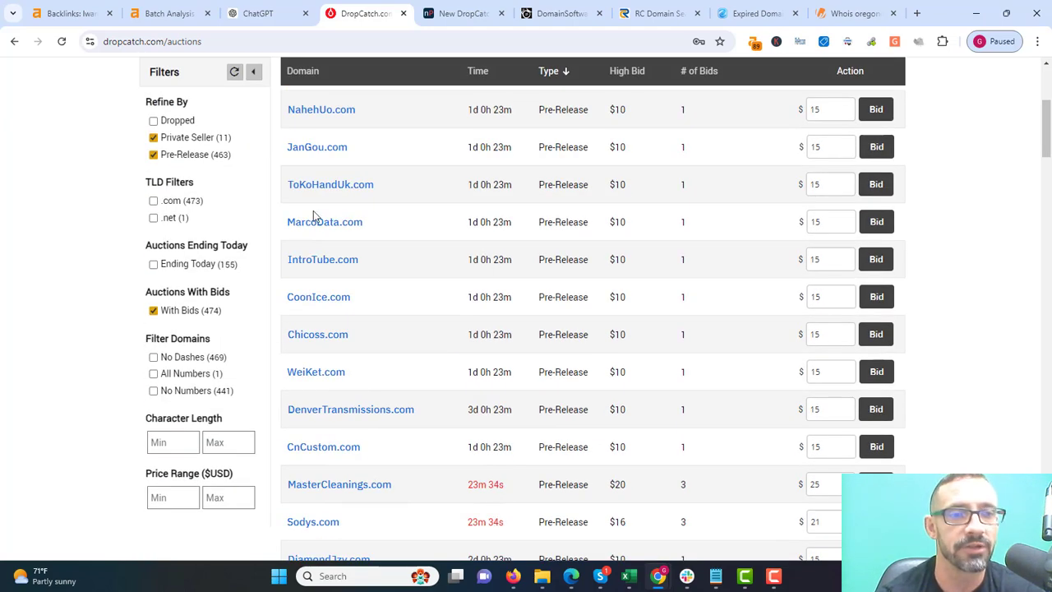
scroll(1049, 128, up, 3)
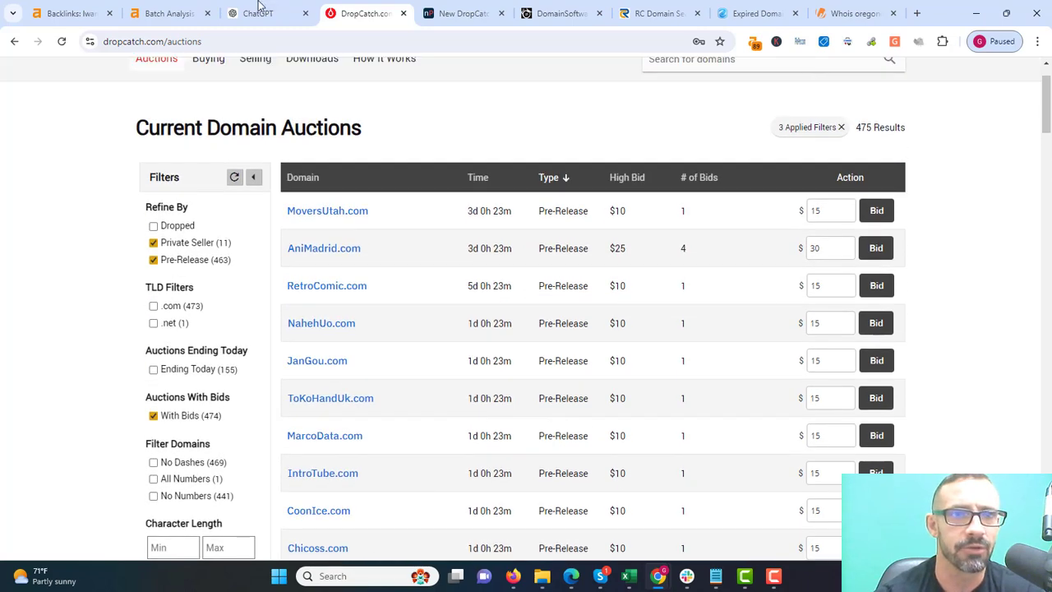
click(165, 12)
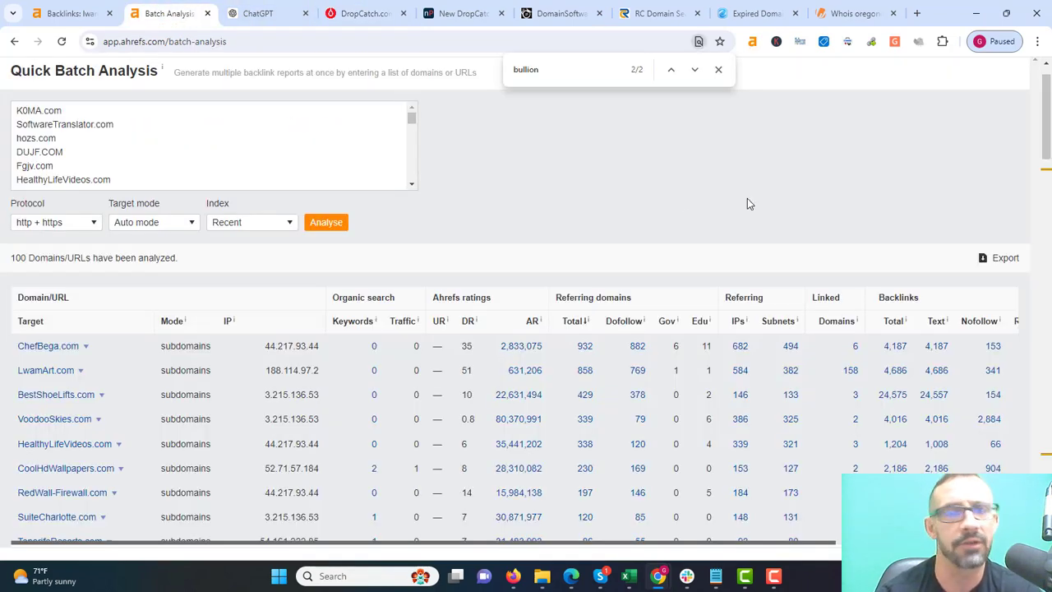